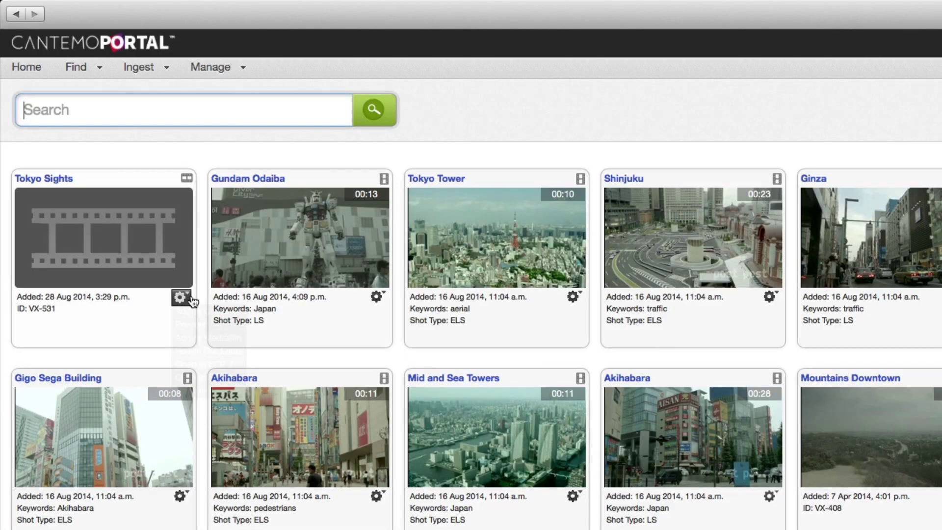
# Step: Open Tokyo Sights in the Rough Cut Editor and load Gundam Odaiba from the MediaBin
pyautogui.click(120, 197)
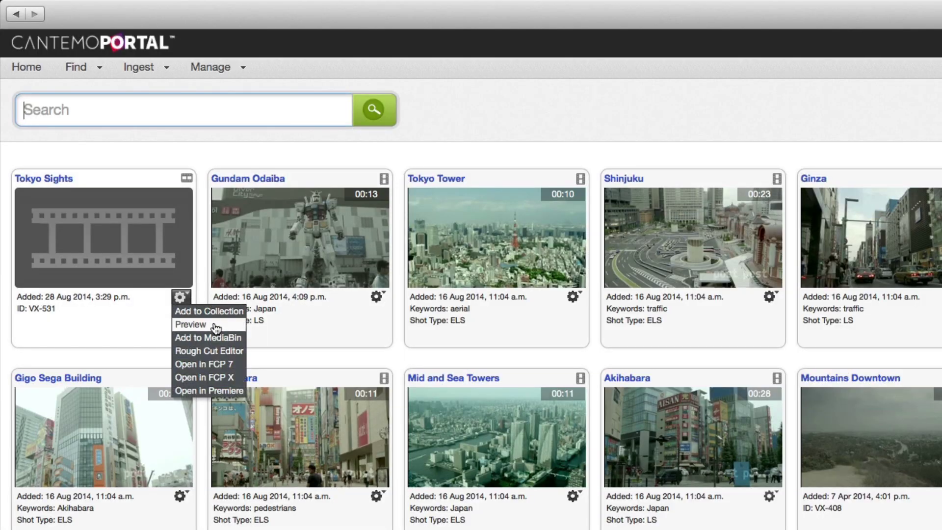
pyautogui.click(209, 351)
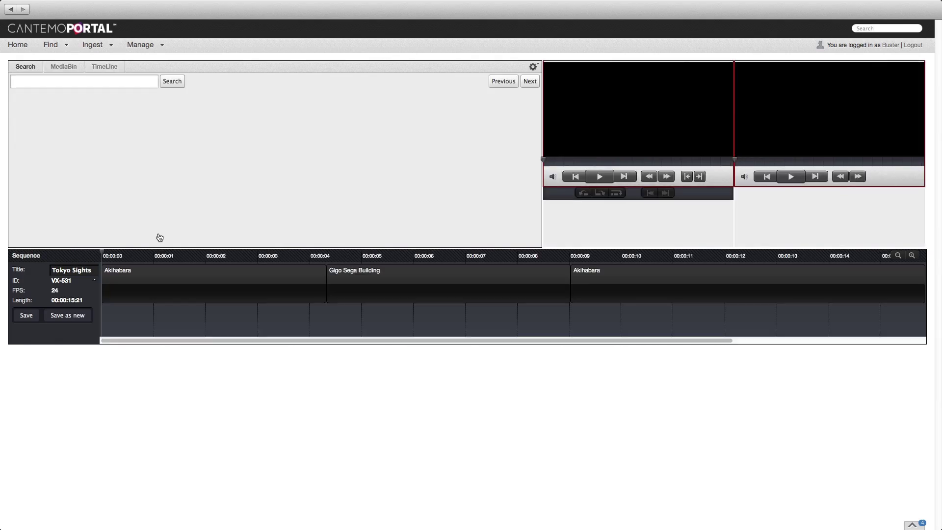
pyautogui.click(63, 66)
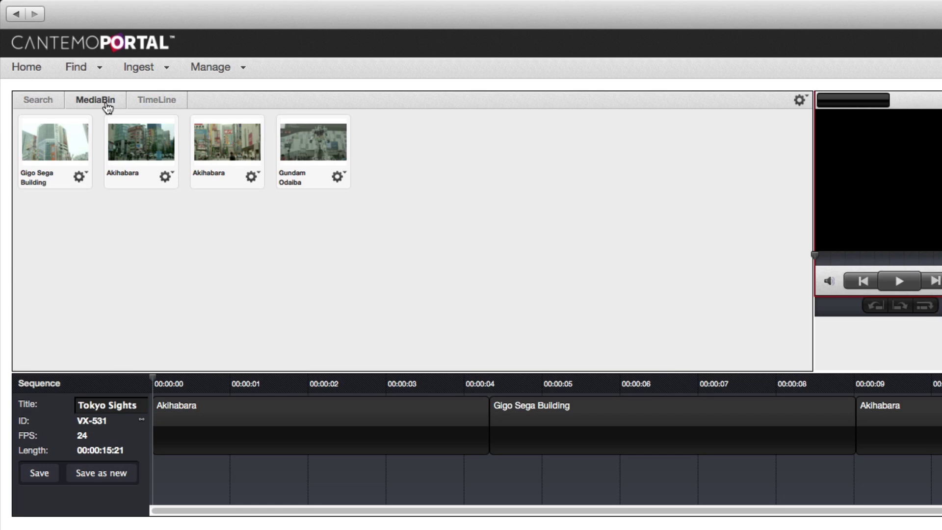
pyautogui.doubleClick(331, 152)
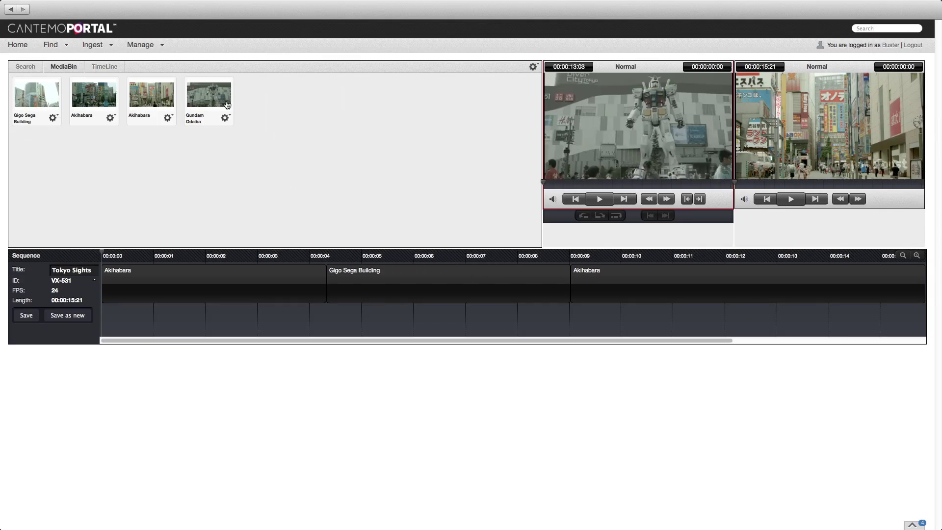
# Step: Mark a range on Gundam Odaiba, append it to the sequence, and save
pyautogui.click(905, 256)
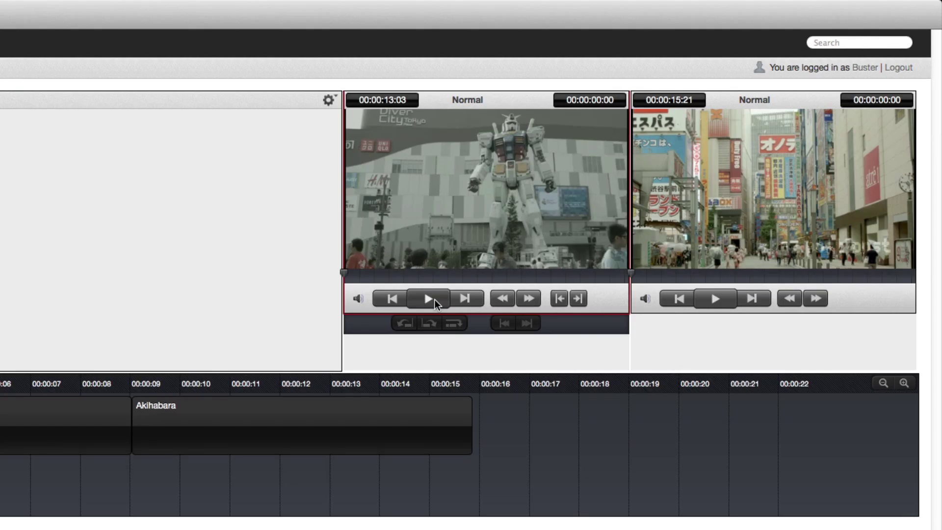
pyautogui.click(598, 198)
pyautogui.click(436, 299)
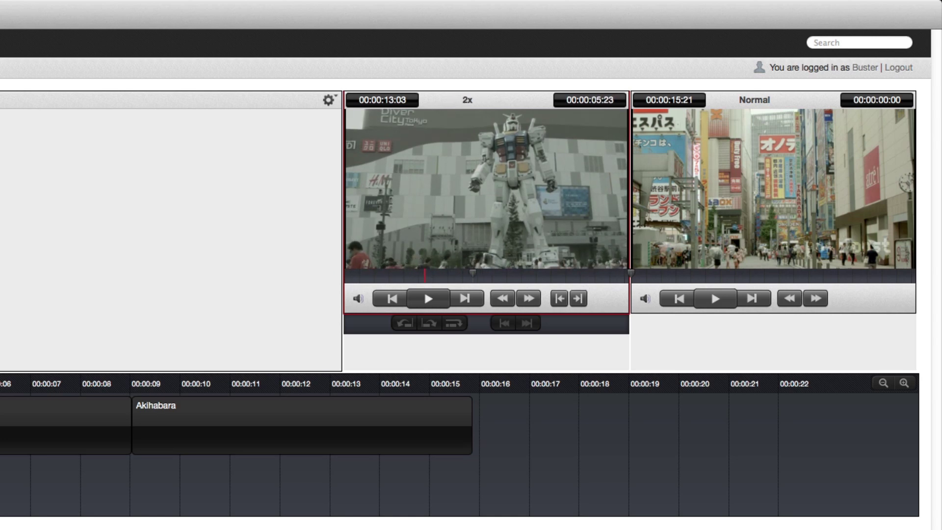
pyautogui.press('i')
pyautogui.press('o')
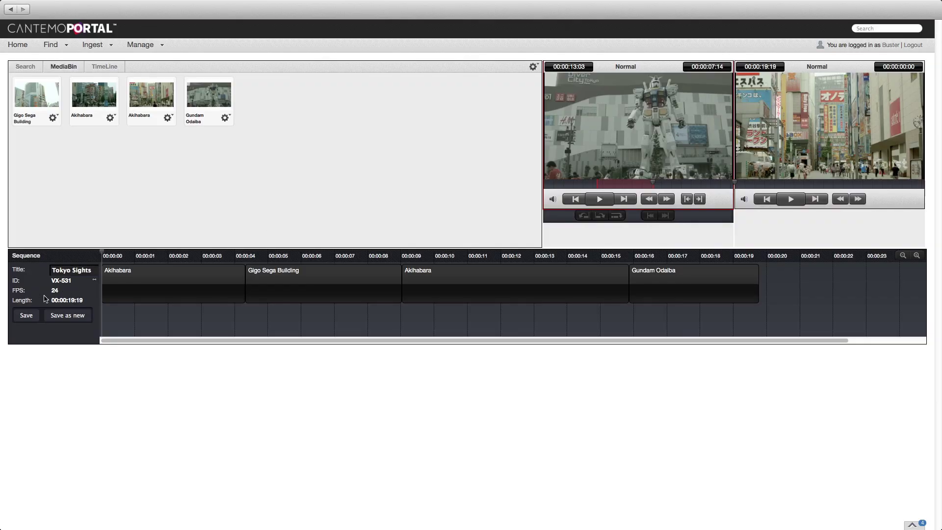
pyautogui.click(27, 315)
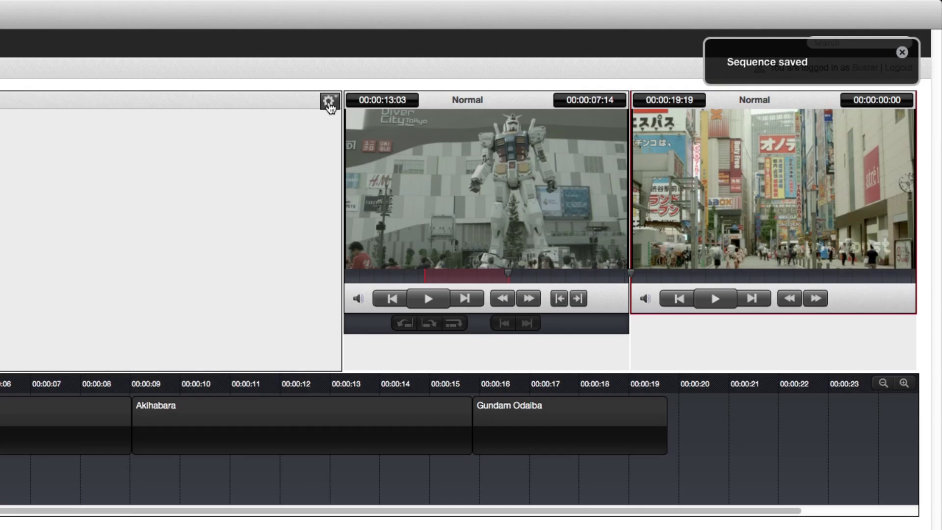
# Step: Leave the editor for Tokyo Sights' item page and open its related Gundam Odaiba item
pyautogui.click(533, 66)
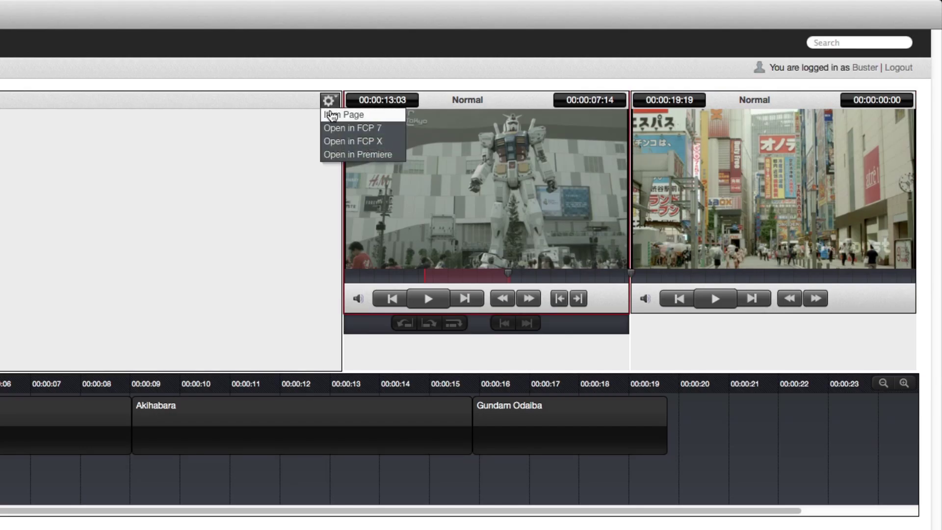
pyautogui.click(537, 76)
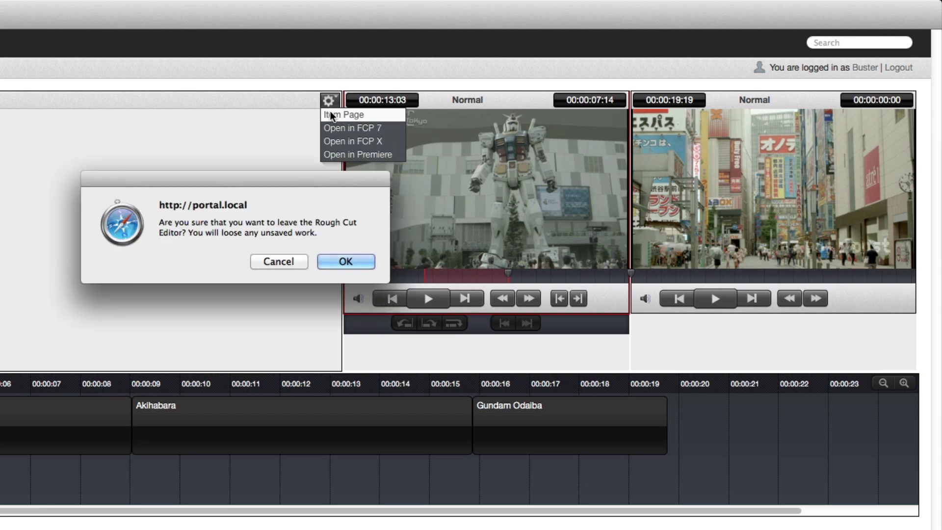
pyautogui.click(345, 261)
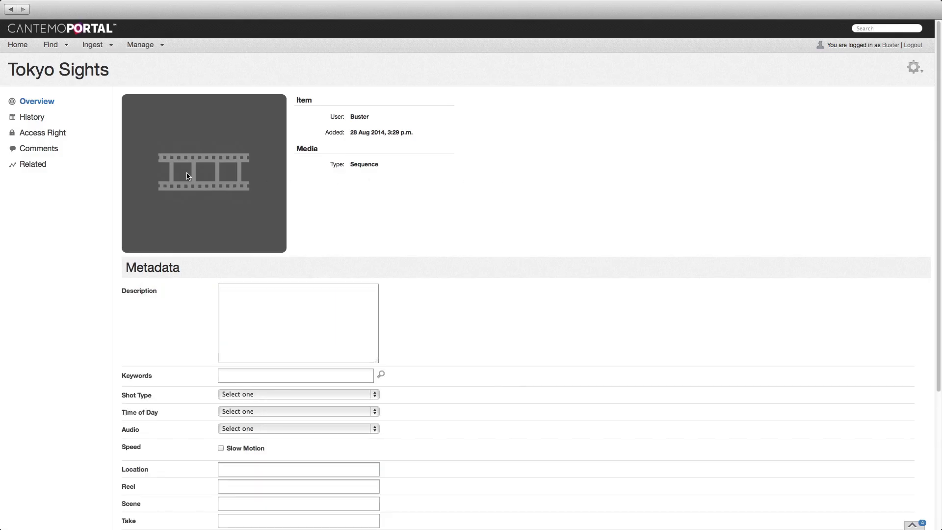
pyautogui.click(84, 167)
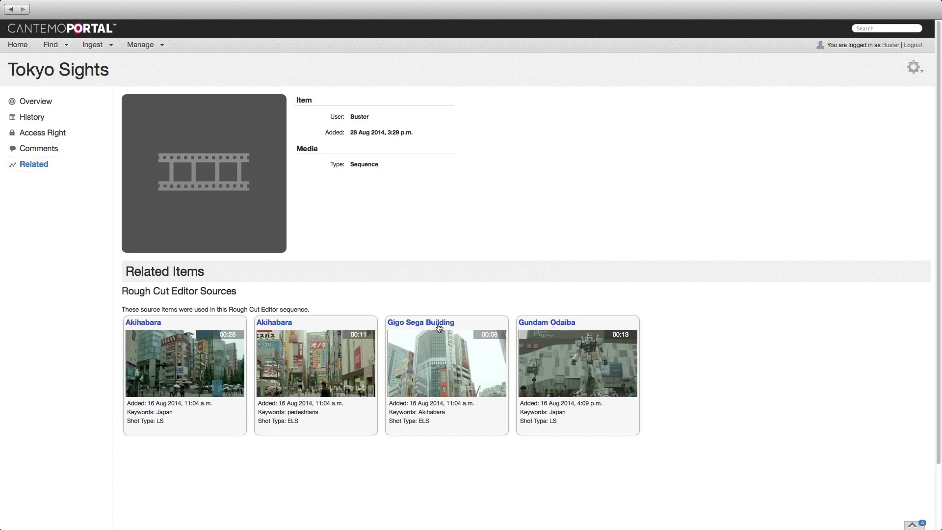
pyautogui.click(573, 353)
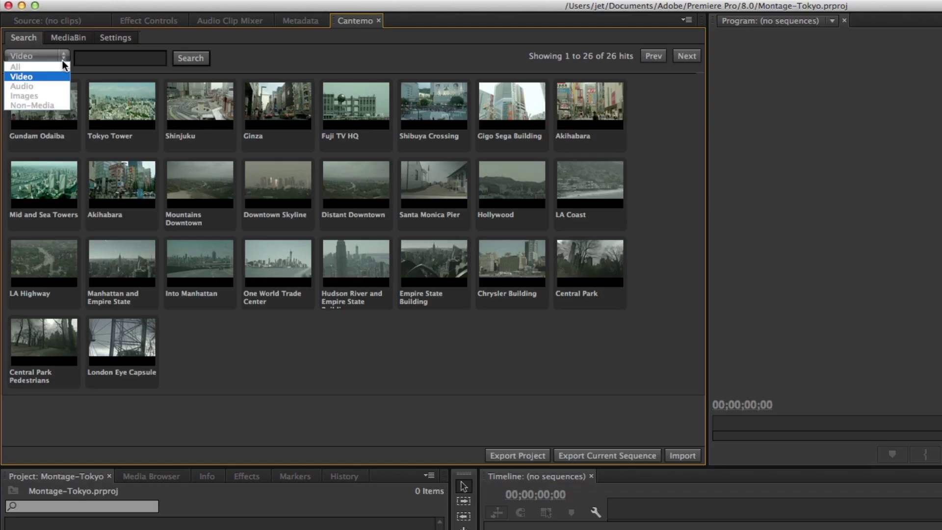
# Step: Search the Cantemo panel for Tokyo, import Tokyo Sights, and play it on the timeline
pyautogui.click(88, 61)
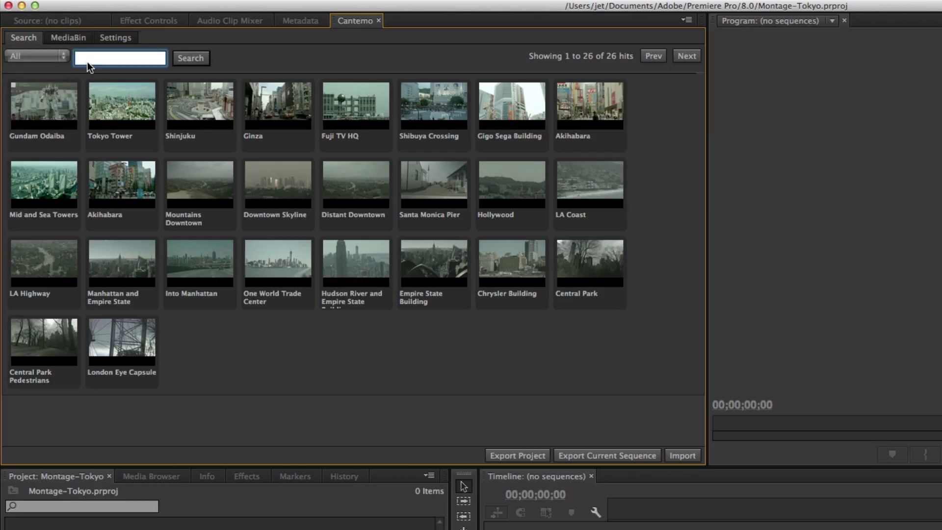
pyautogui.write('Tokyo')
pyautogui.click(192, 60)
pyautogui.click(53, 108)
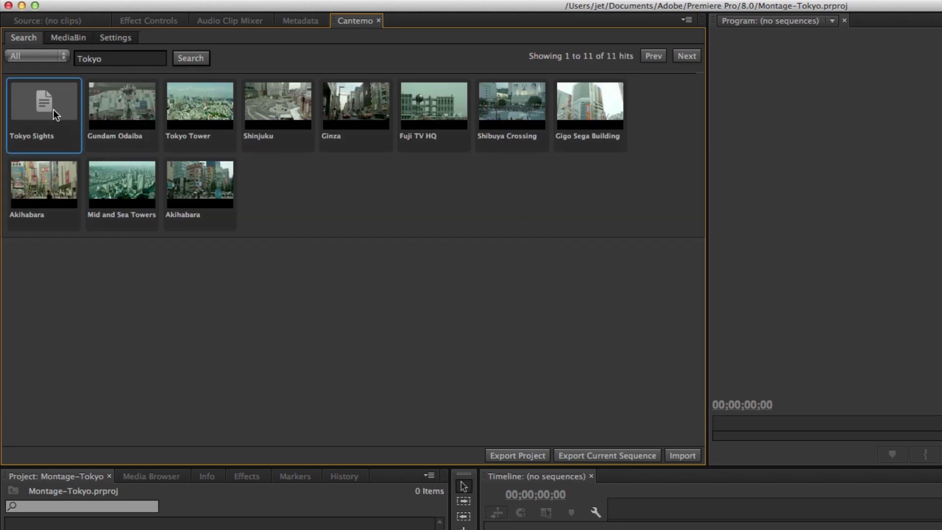
pyautogui.click(685, 459)
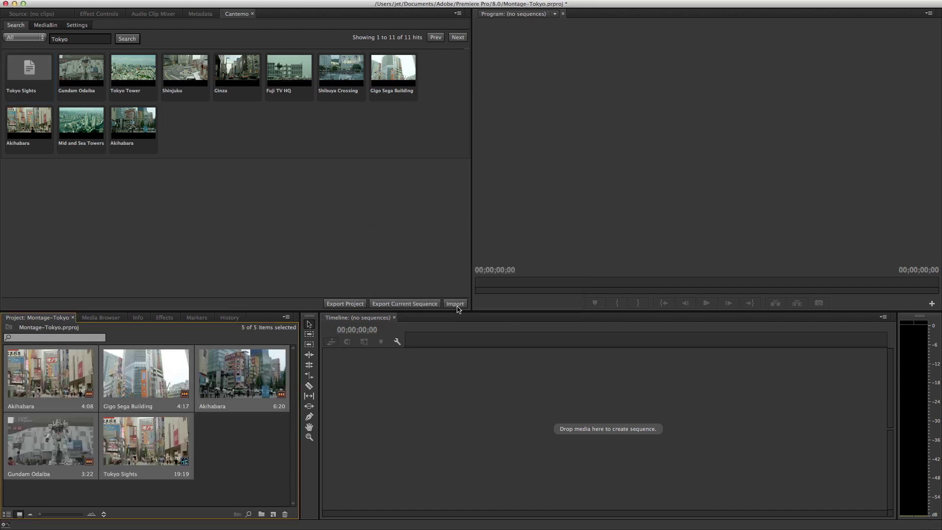
pyautogui.doubleClick(147, 440)
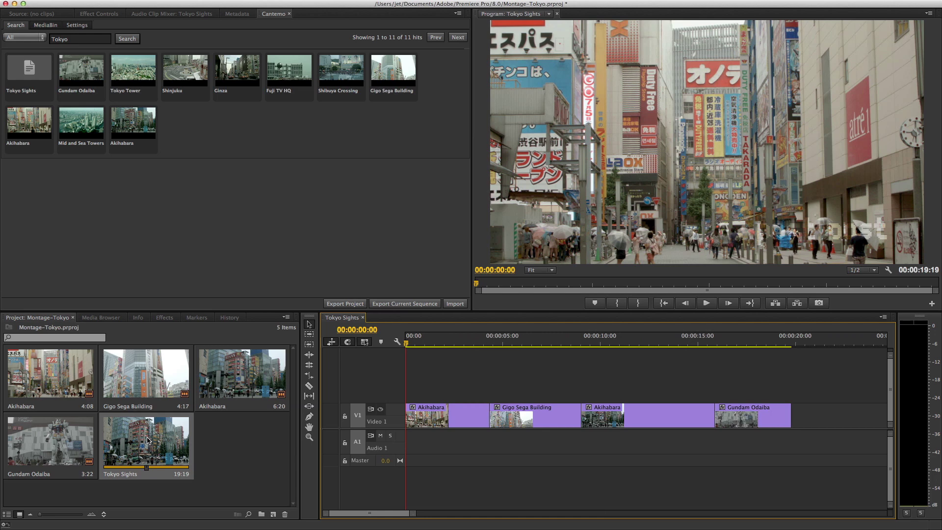
pyautogui.press('space')
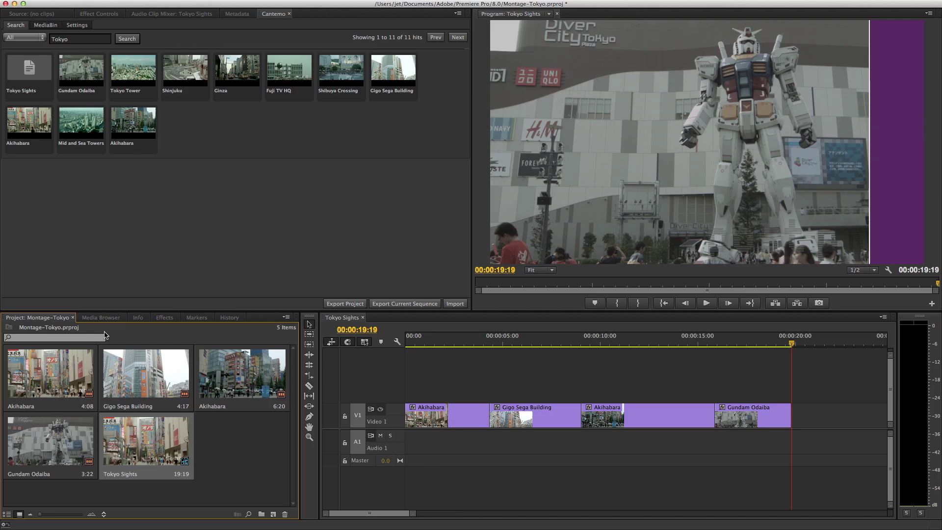
# Step: Import the Portal Ingest clips, including Tokyo_Harbour.mov, into the Premiere project
pyautogui.click(101, 318)
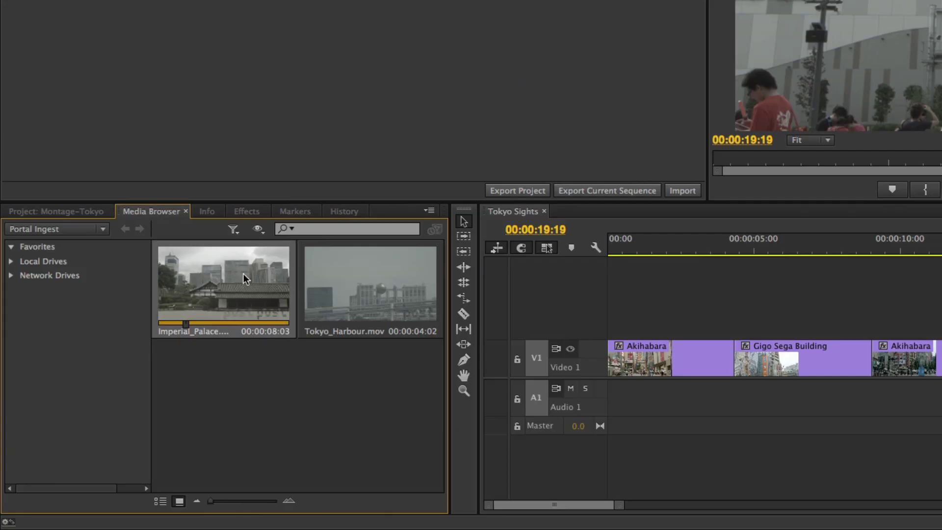
pyautogui.rightClick(350, 281)
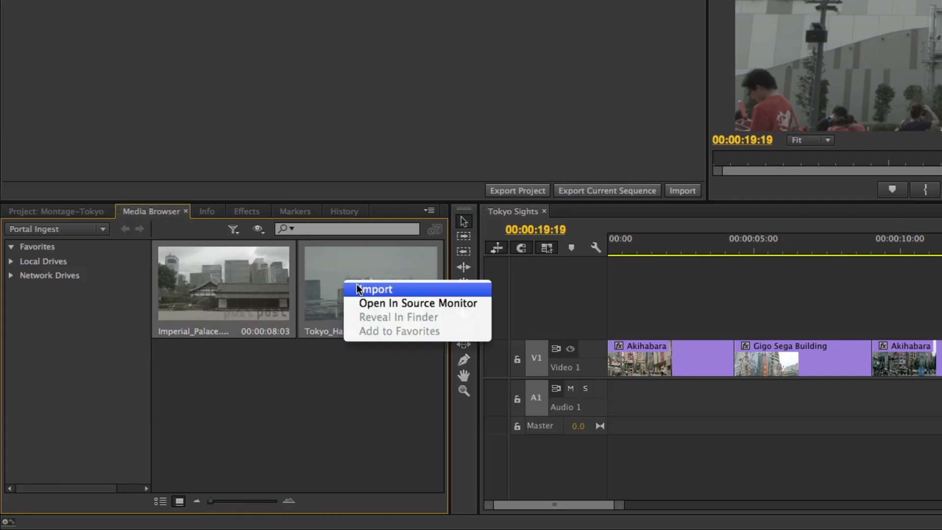
pyautogui.click(363, 289)
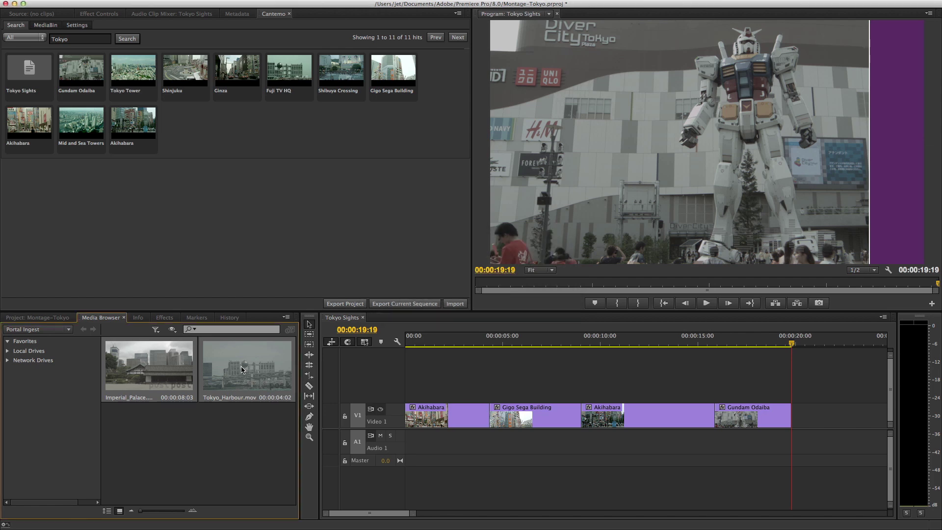
pyautogui.click(51, 318)
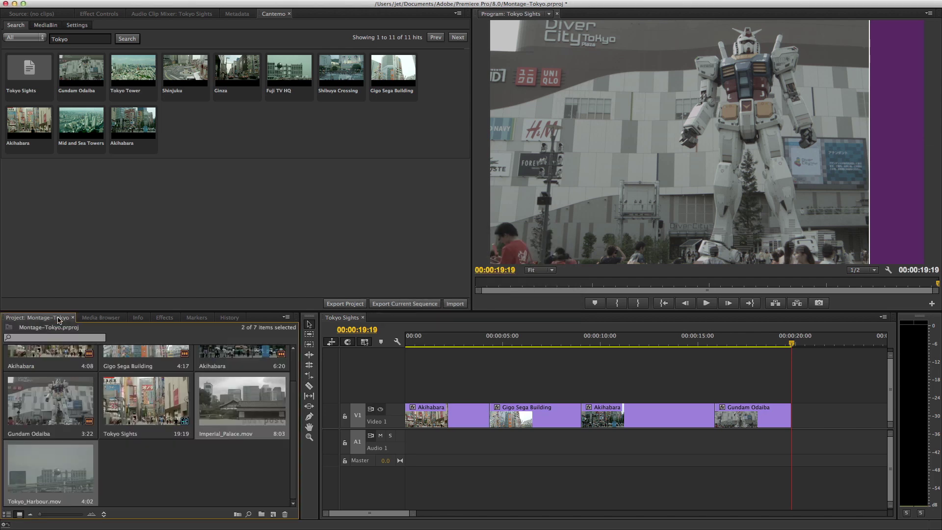
# Step: Trim Imperial_Palace from 2:06 and Tokyo_Harbour, and add both to the end of Tokyo Sights
pyautogui.doubleClick(234, 393)
pyautogui.press('j')
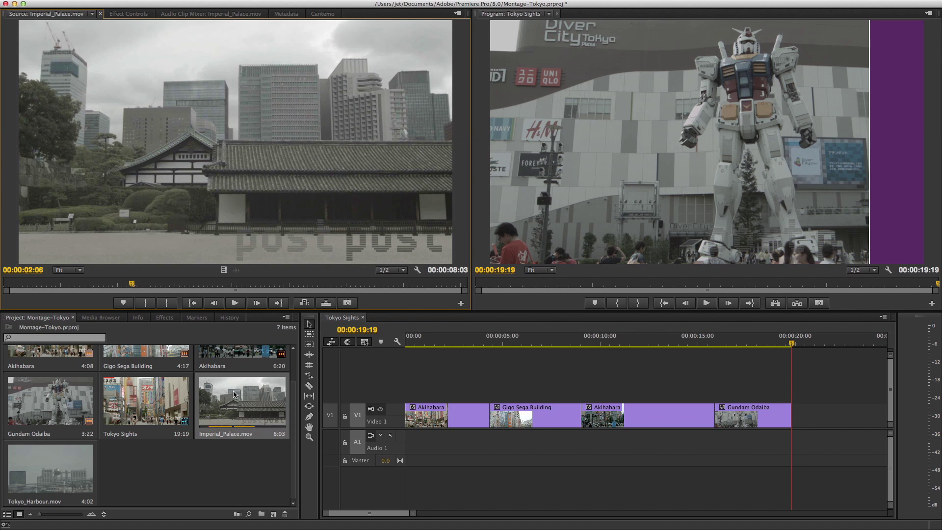
pyautogui.press('i')
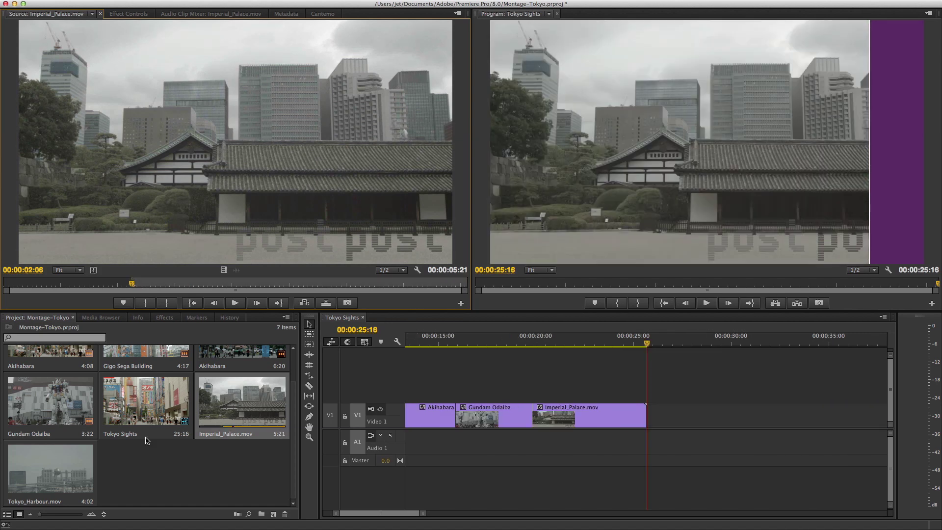
pyautogui.doubleClick(48, 464)
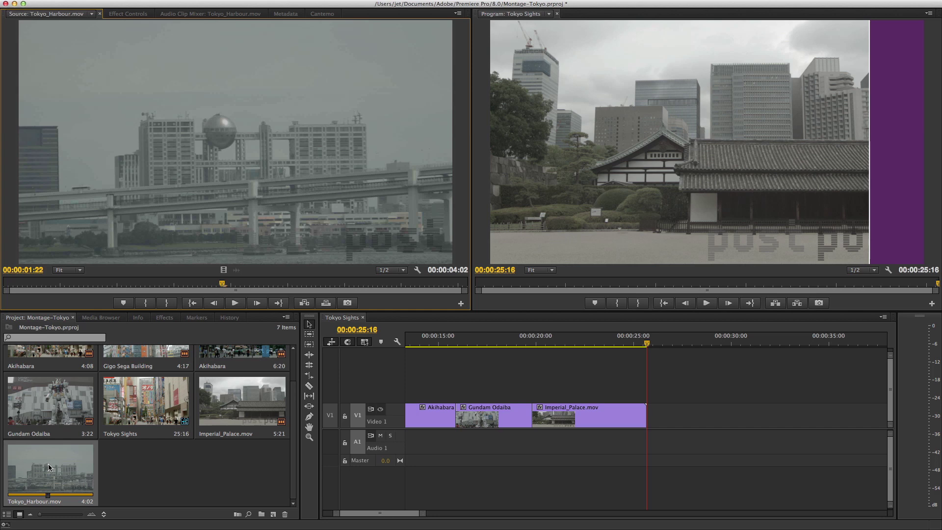
pyautogui.press('o')
pyautogui.click(362, 488)
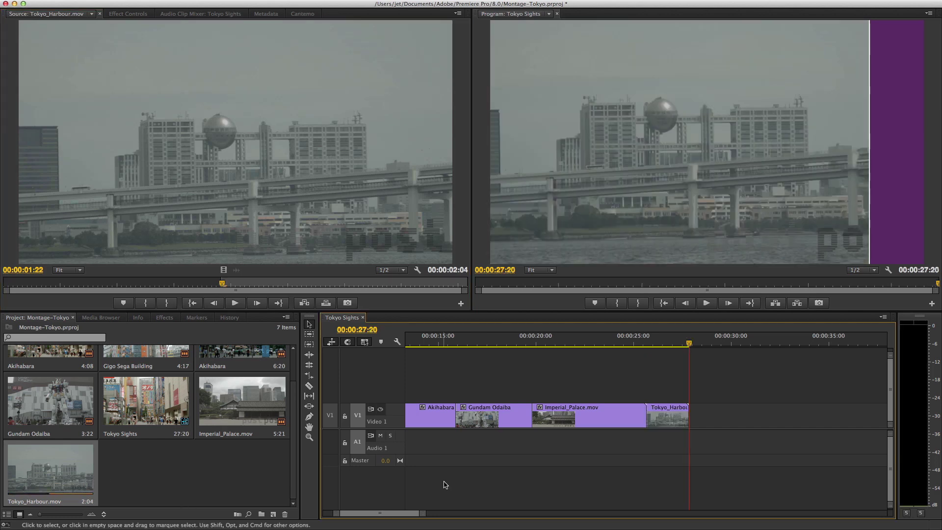
pyautogui.press('\\')
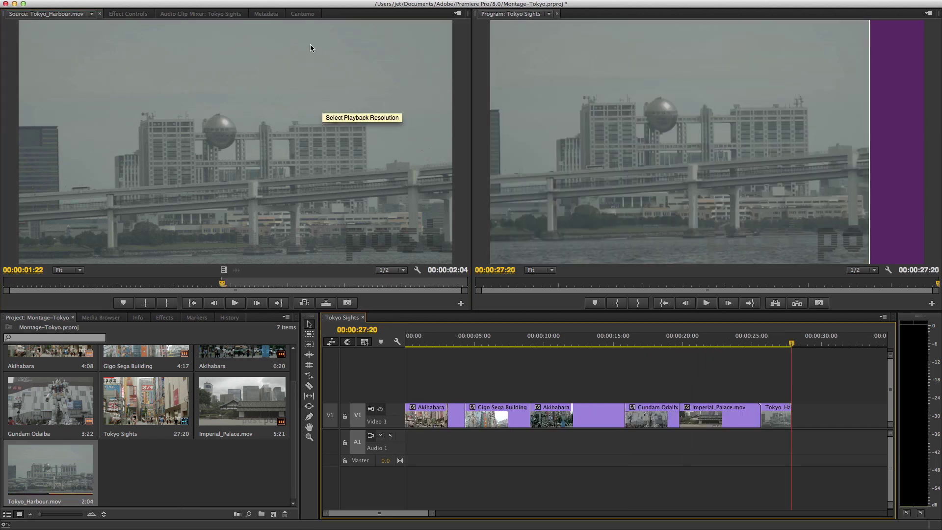
pyautogui.click(302, 13)
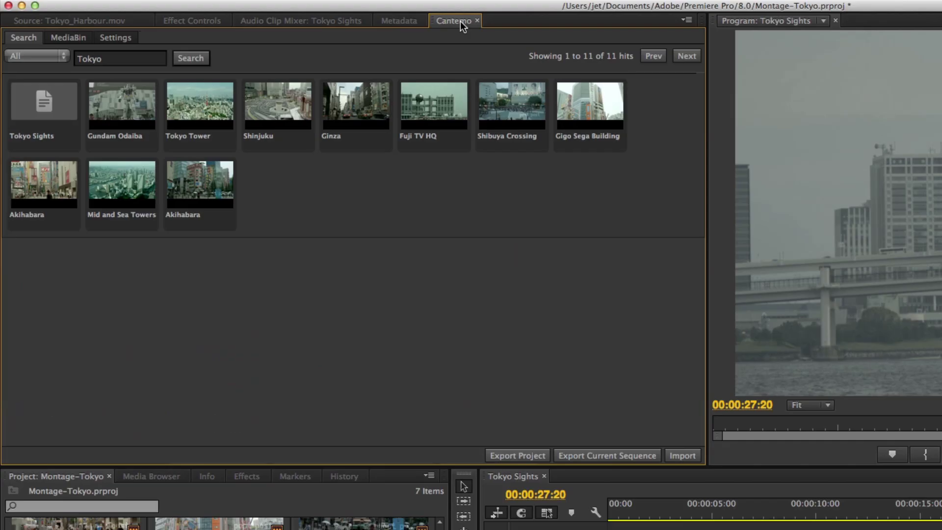
# Step: Export the whole project to Portal from the Cantemo panel
pyautogui.click(531, 458)
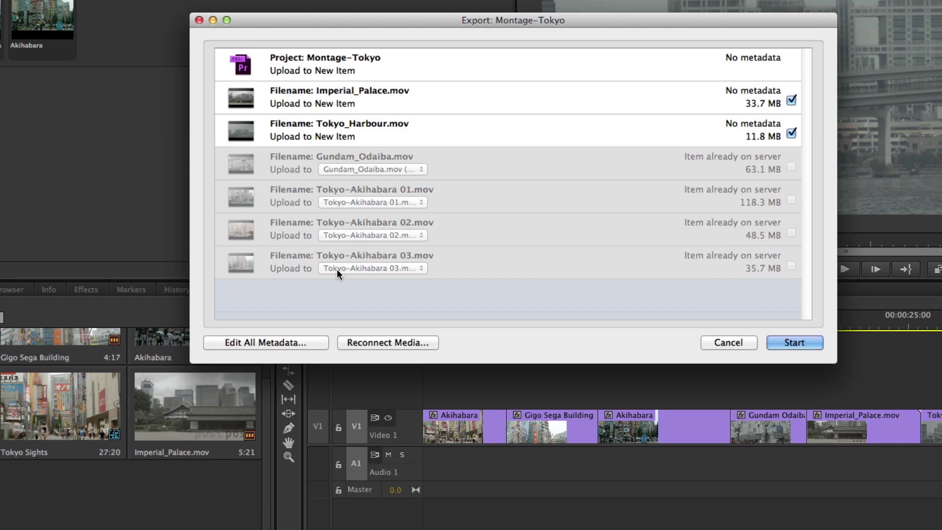
# Step: Give all uploads keyword Tokyo, shot type Various, Afternoon and audio MOS, then start uploading
pyautogui.click(295, 343)
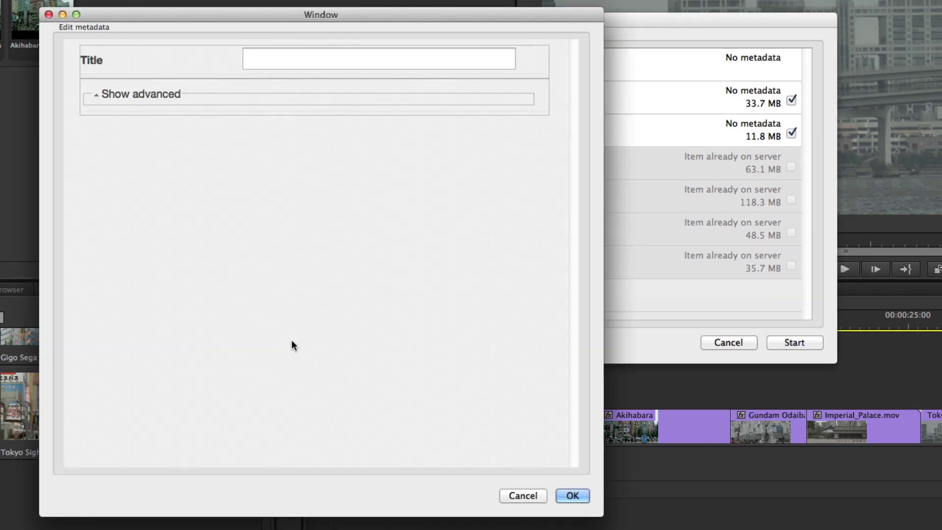
pyautogui.click(270, 197)
pyautogui.write('Tok')
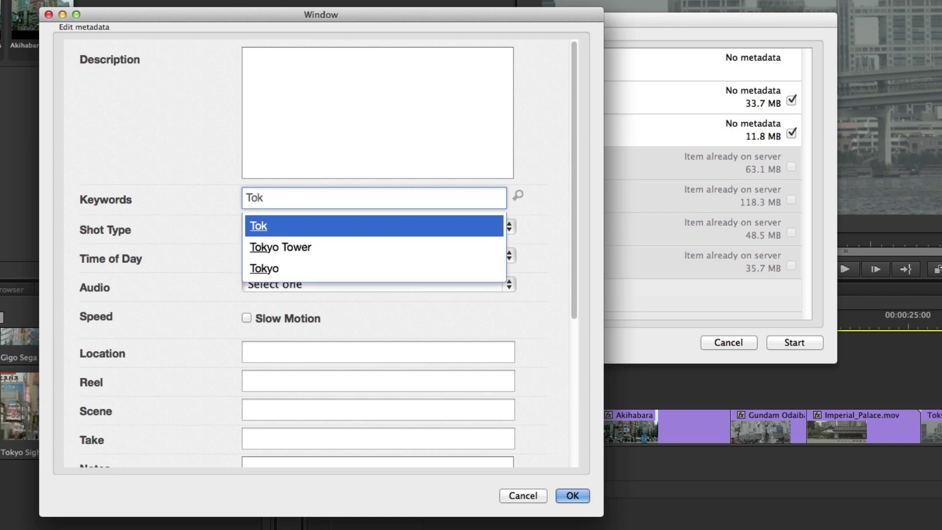
pyautogui.click(264, 268)
pyautogui.click(375, 226)
pyautogui.click(267, 238)
pyautogui.click(376, 255)
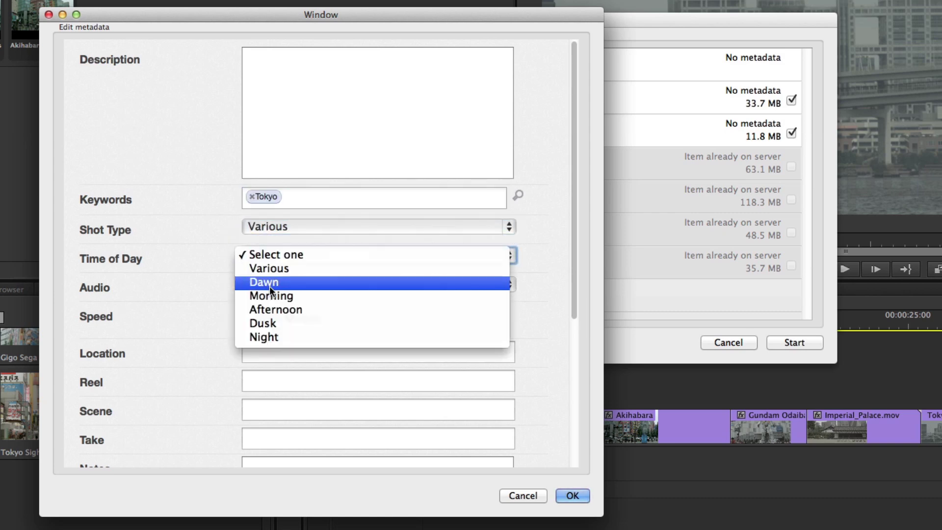
pyautogui.click(276, 310)
pyautogui.click(376, 284)
pyautogui.click(265, 325)
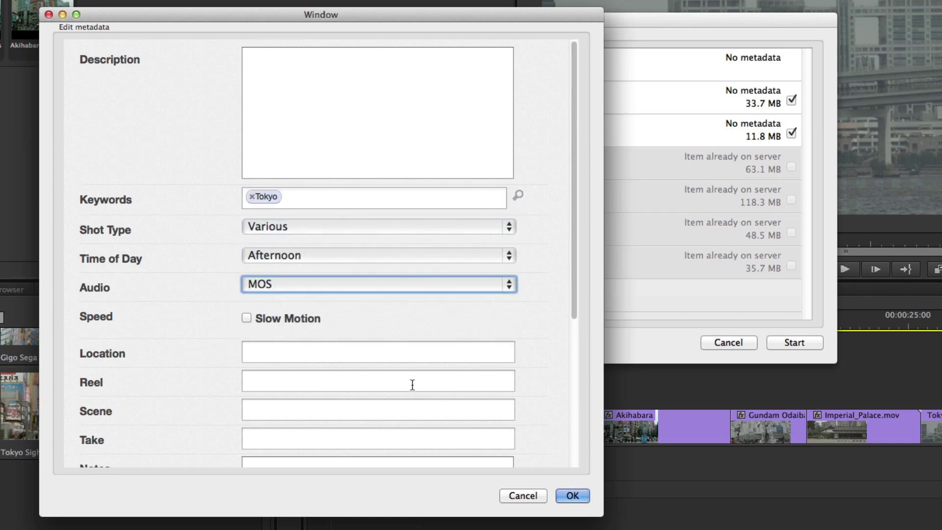
pyautogui.click(580, 495)
pyautogui.click(795, 343)
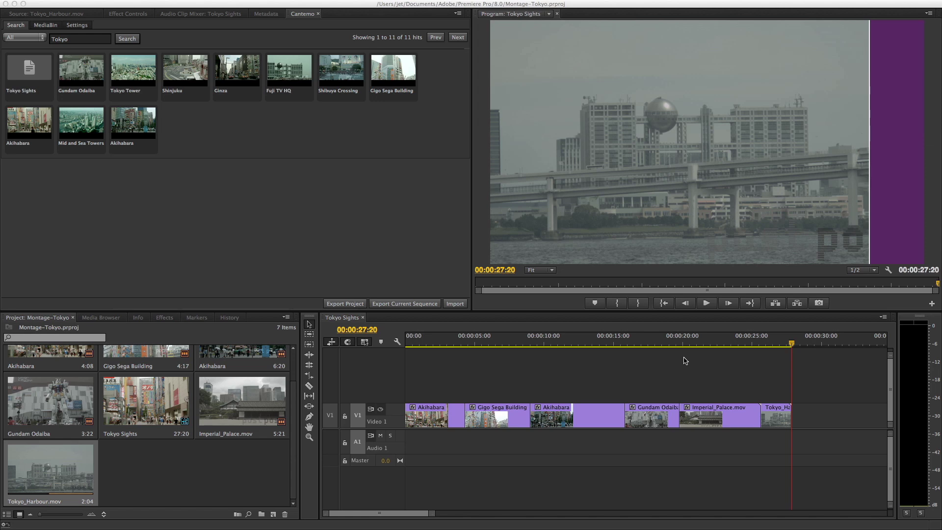
# Step: Switch to Cantemo Portal in the browser and list every item with Search All
pyautogui.hotkey('ctrl', 'Right')
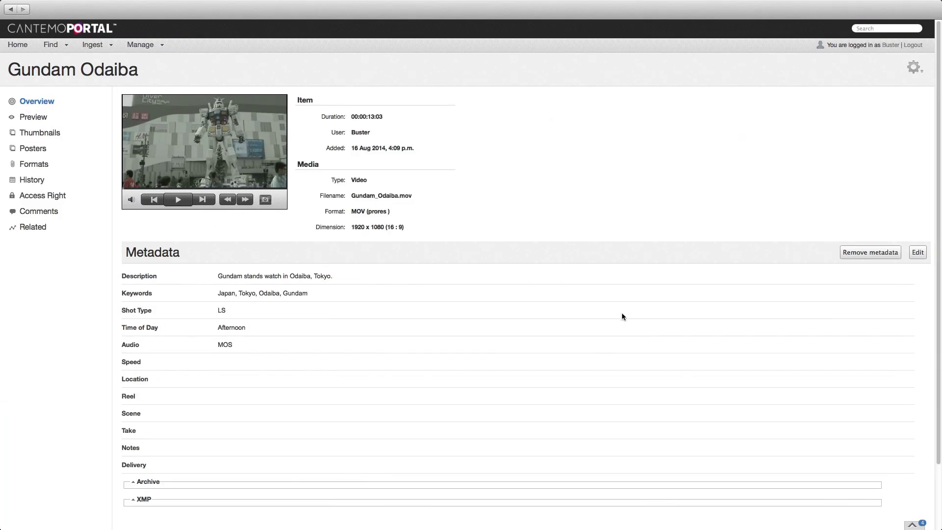
pyautogui.click(92, 44)
pyautogui.click(51, 45)
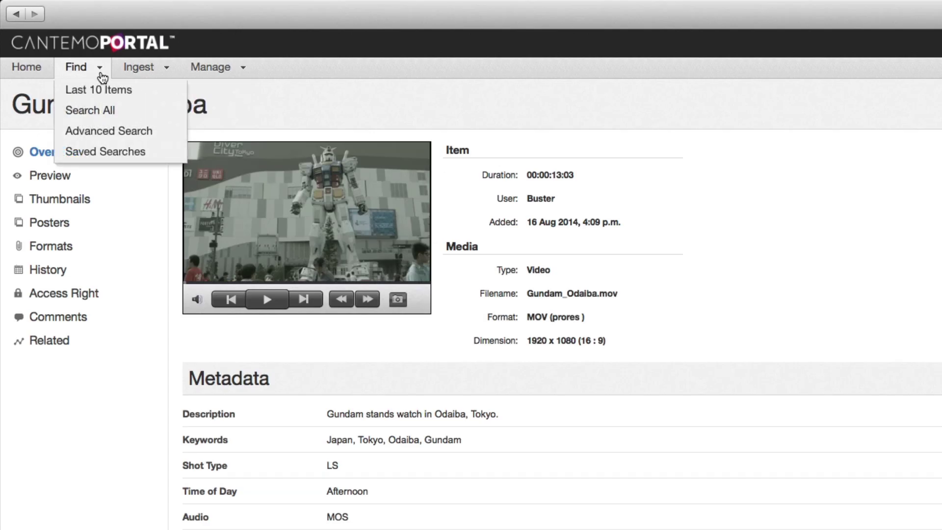
pyautogui.click(96, 109)
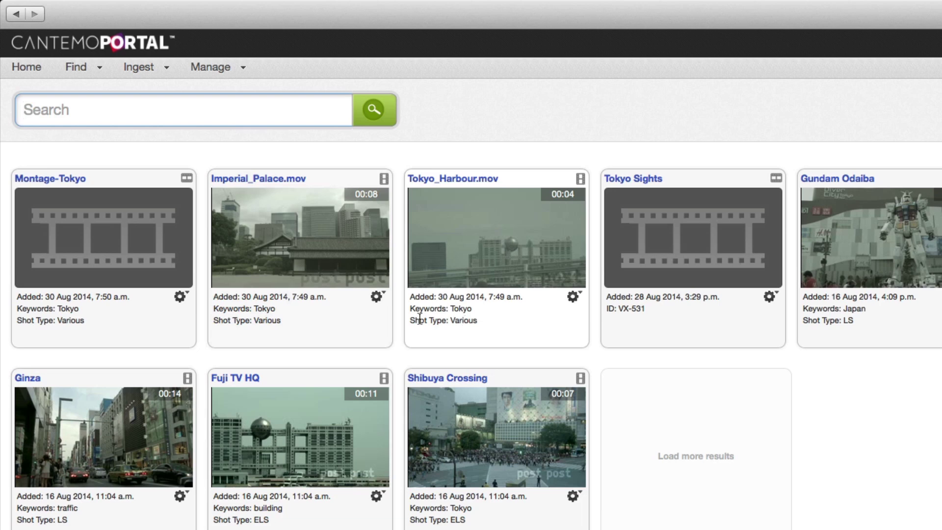
# Step: Open the Montage-Tokyo project page, show its related items, and open its actions menu
pyautogui.click(107, 254)
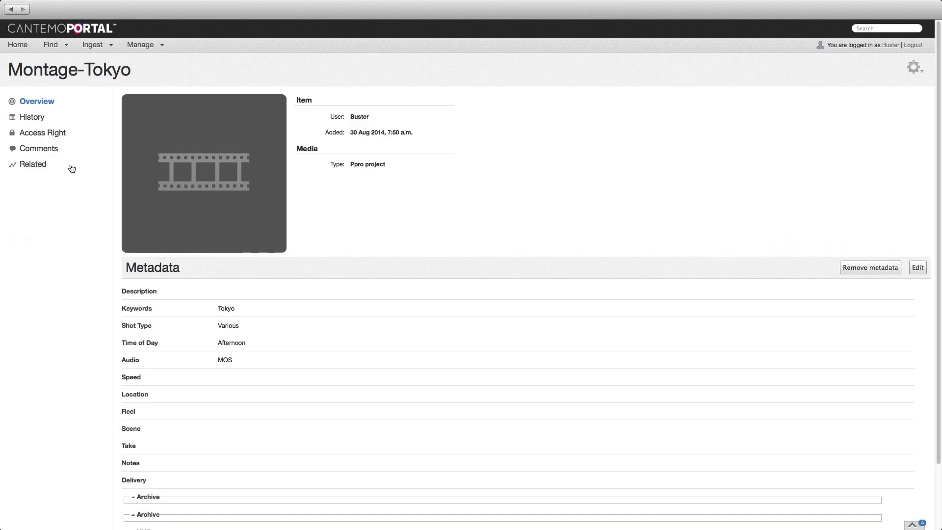
pyautogui.click(33, 164)
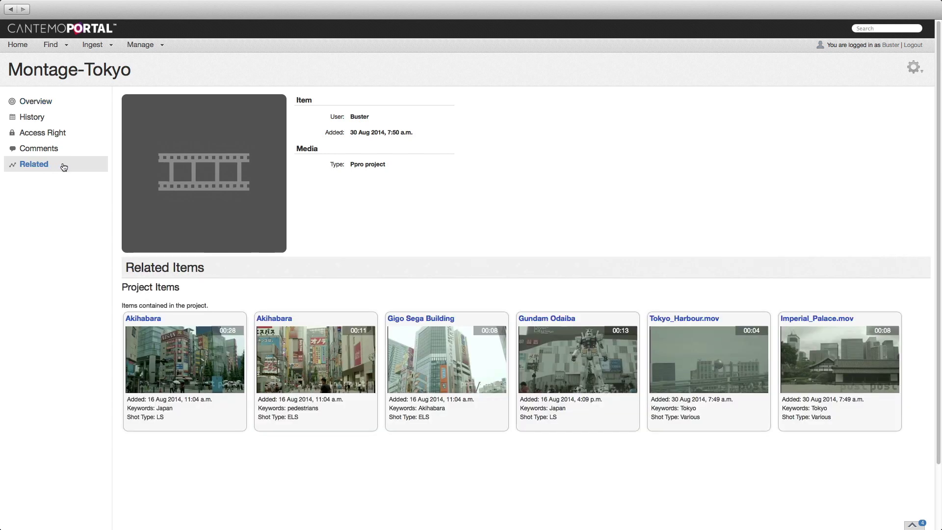
pyautogui.click(913, 67)
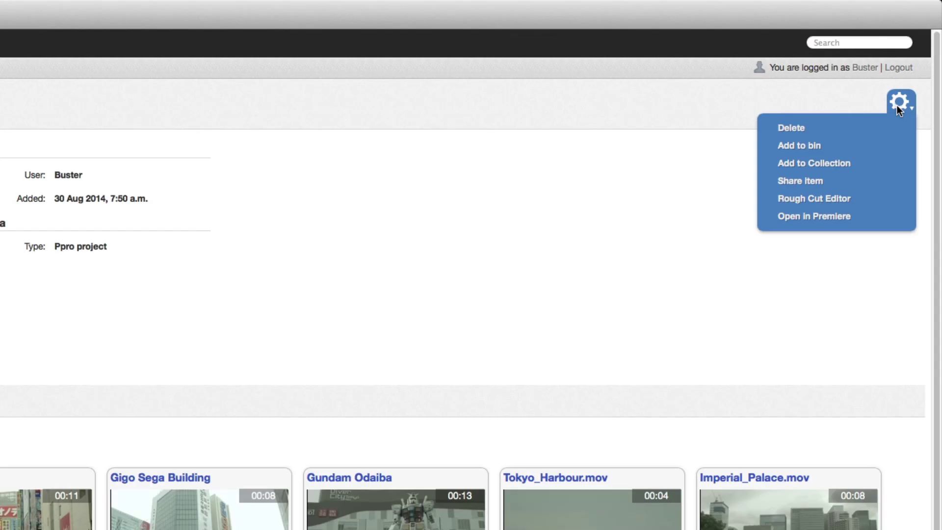
# Step: Open Montage-Tokyo in Premiere and ripple-trim Imperial_Palace, Gundam Odaiba and Gigo Sega Building clips
pyautogui.click(841, 212)
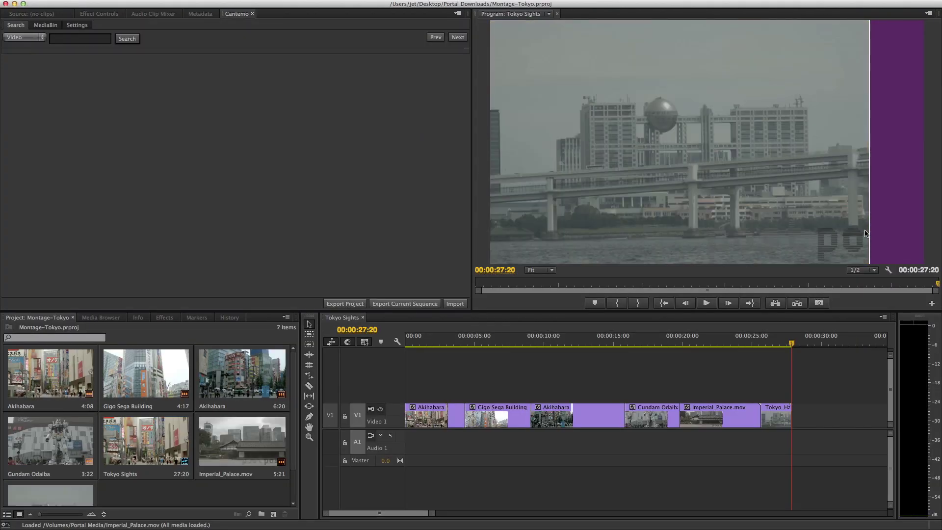
pyautogui.click(685, 416)
pyautogui.moveTo(685, 417); pyautogui.dragTo(704, 416)
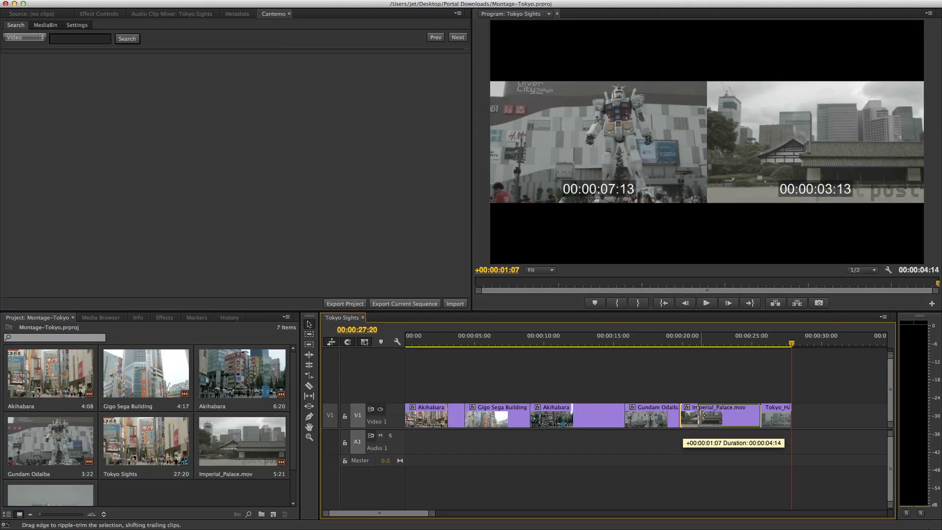
pyautogui.moveTo(624, 416); pyautogui.dragTo(600, 416)
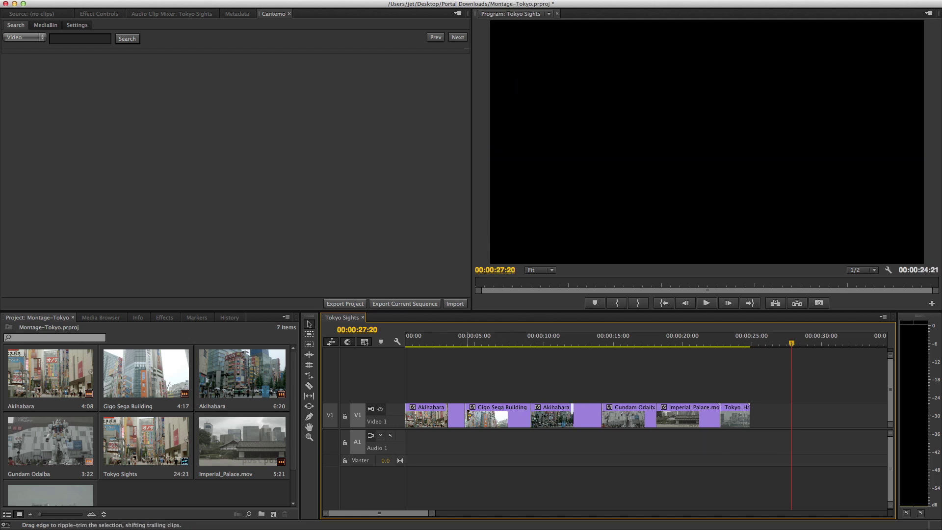
pyautogui.moveTo(468, 417); pyautogui.dragTo(483, 418)
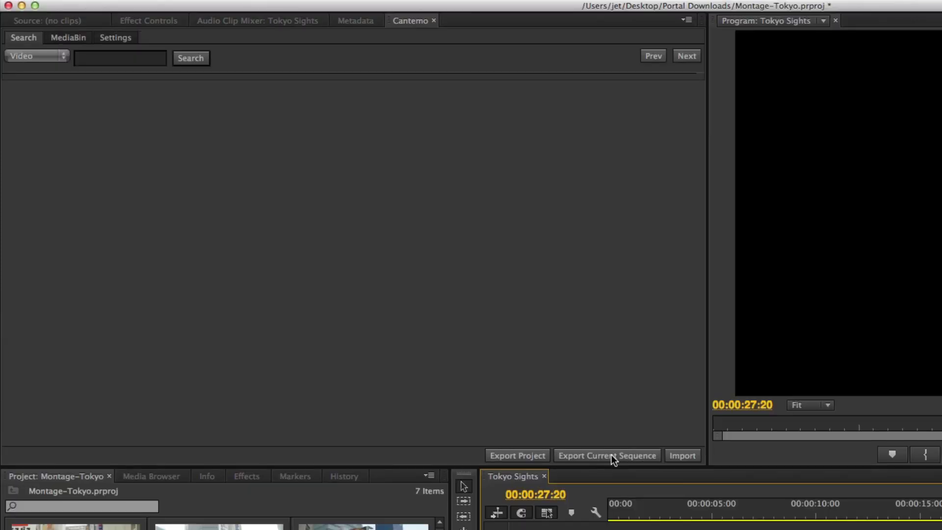
# Step: Render Tokyo Sights to Tokyo Sights.mov in Media Encoder and begin editing its upload metadata
pyautogui.click(611, 454)
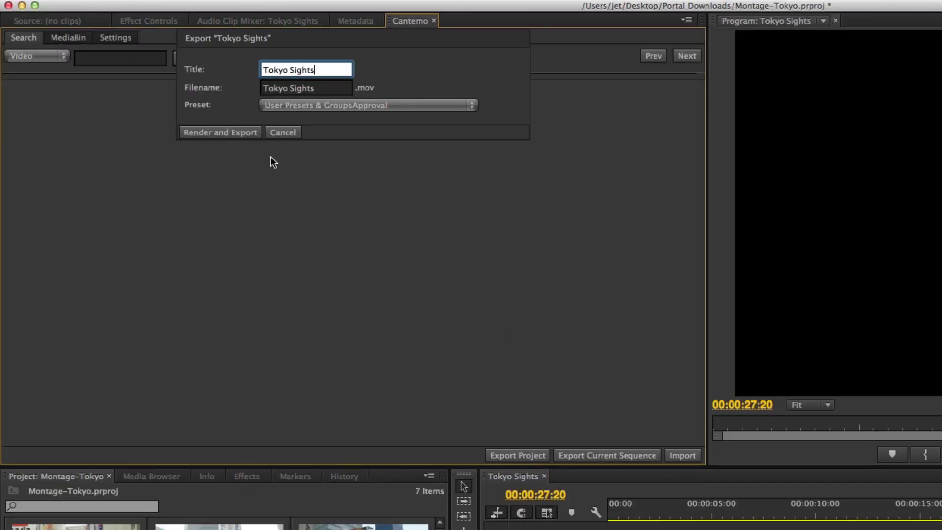
pyautogui.click(247, 136)
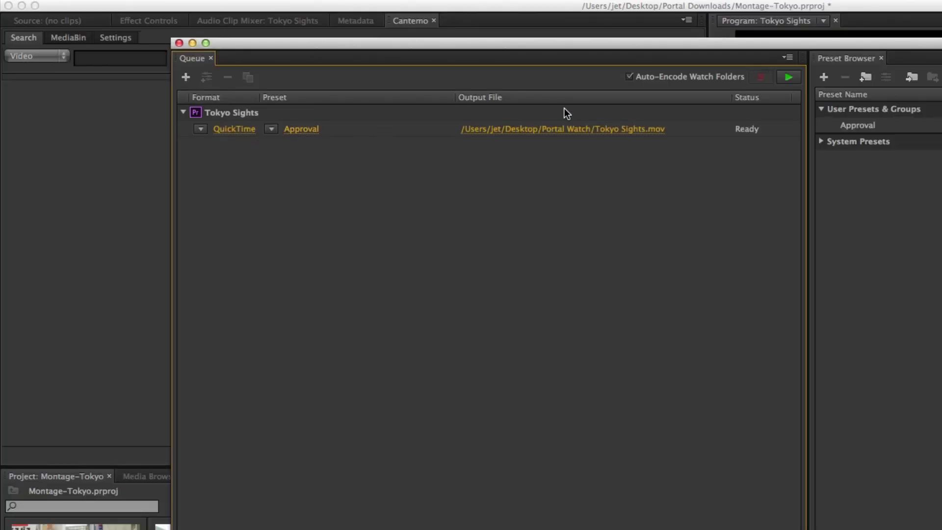
pyautogui.click(789, 76)
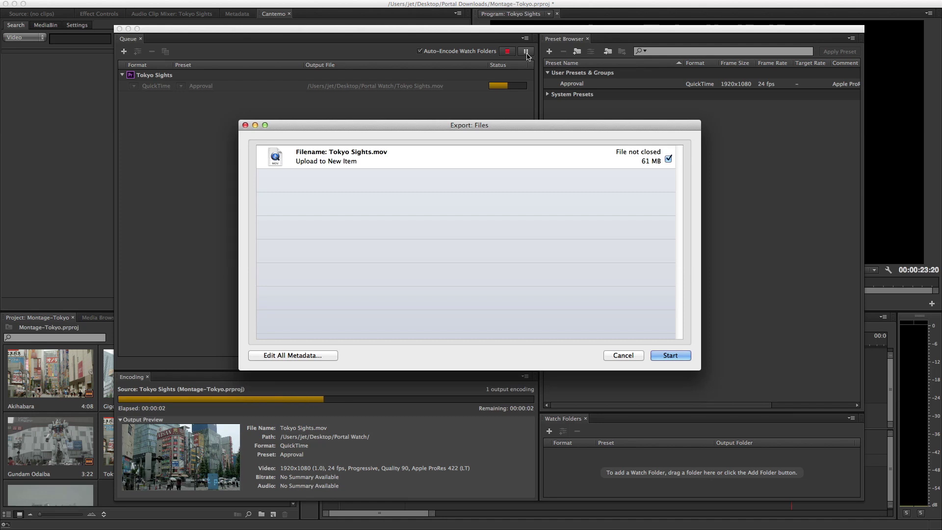
pyautogui.click(279, 358)
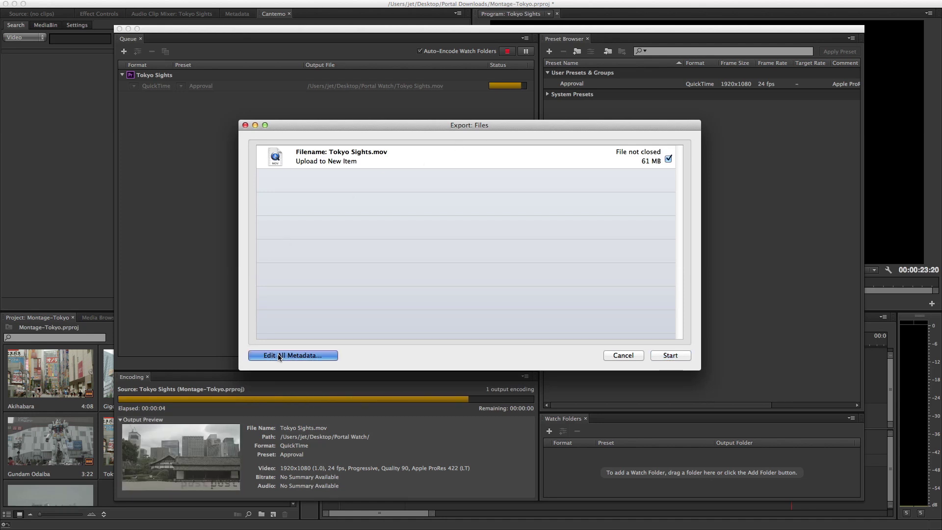
# Step: Tag Tokyo Sights.mov with keyword Tokyo, shot type Various, time of day Afternoon and MOS audio
pyautogui.click(176, 177)
pyautogui.click(295, 253)
pyautogui.write('T')
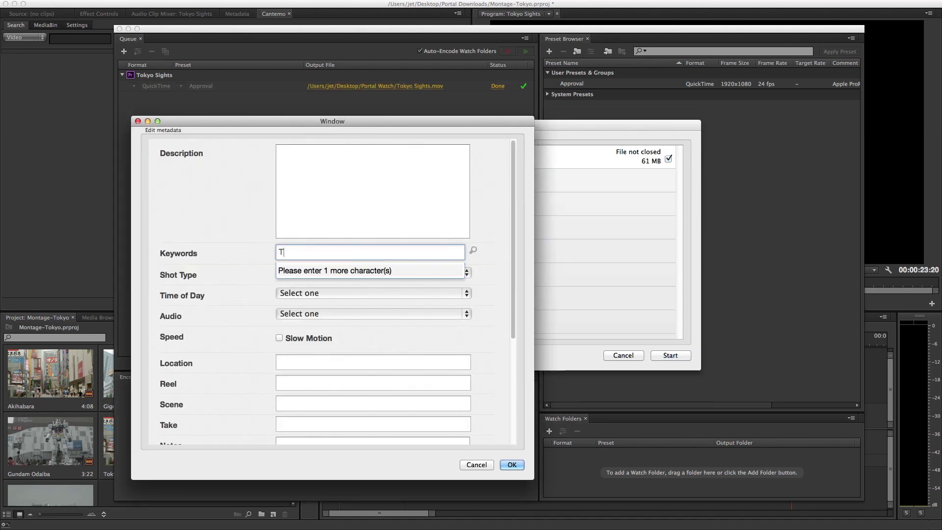
pyautogui.write('ok')
pyautogui.press('Down')
pyautogui.press('Return')
pyautogui.click(371, 273)
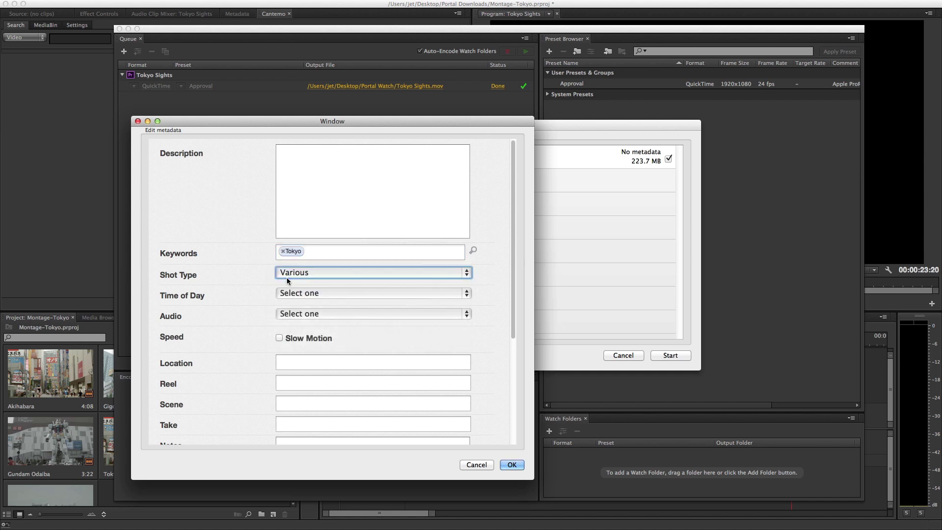
pyautogui.click(372, 294)
pyautogui.click(372, 321)
pyautogui.click(372, 314)
pyautogui.click(372, 338)
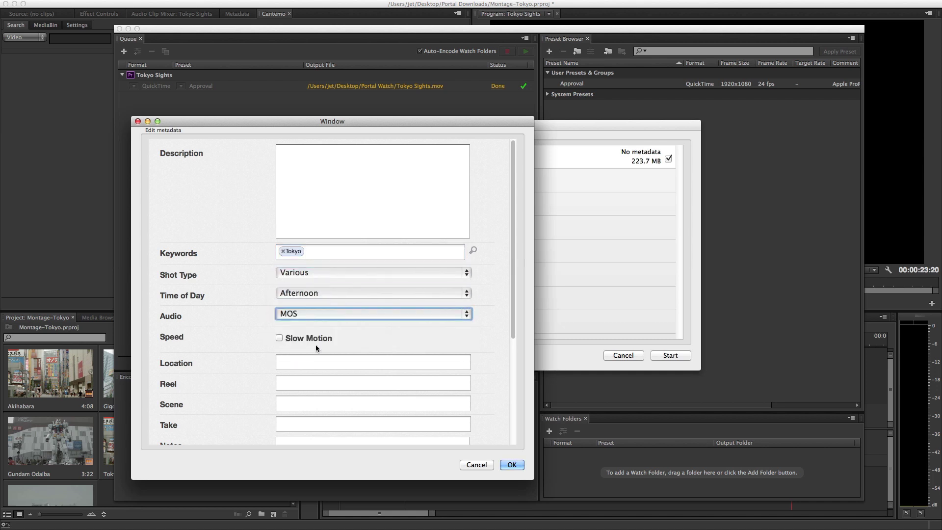
pyautogui.click(513, 464)
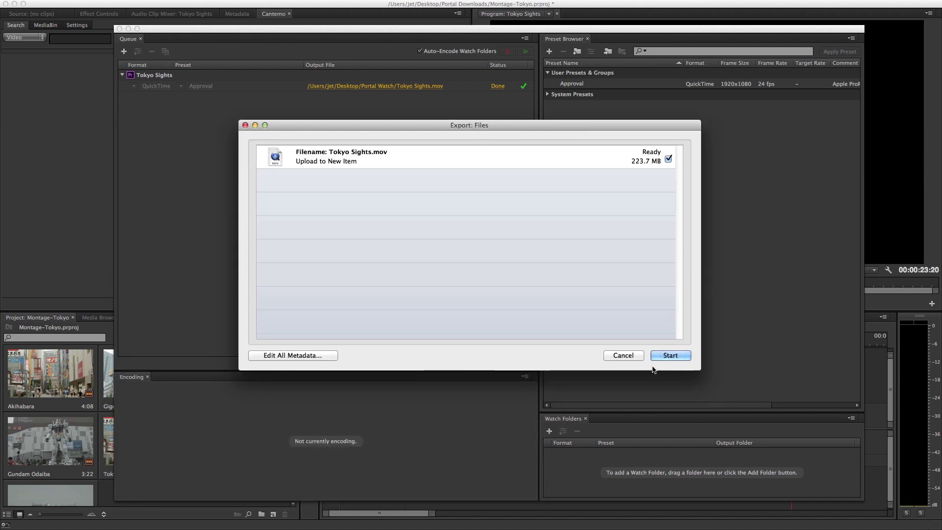
# Step: Upload the 223.7 MB Tokyo Sights.mov to Portal and close the export dialog
pyautogui.click(671, 355)
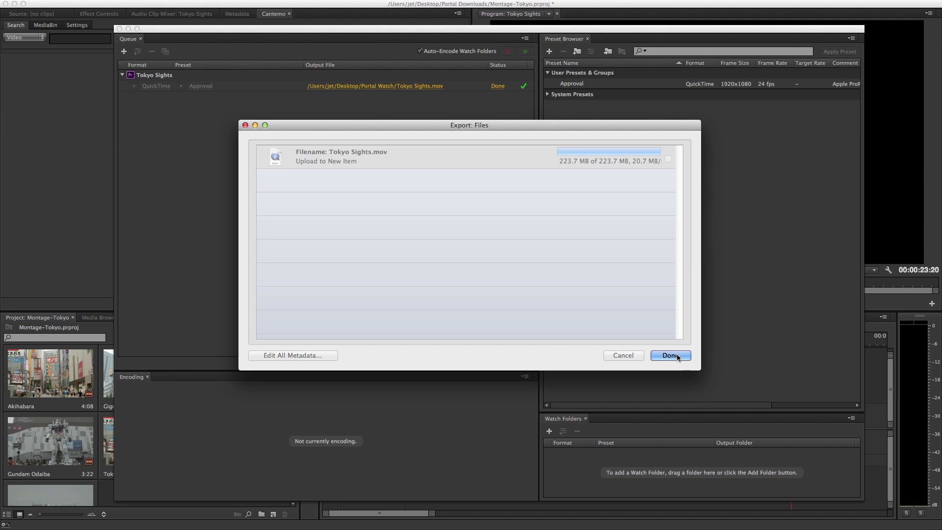
pyautogui.click(676, 354)
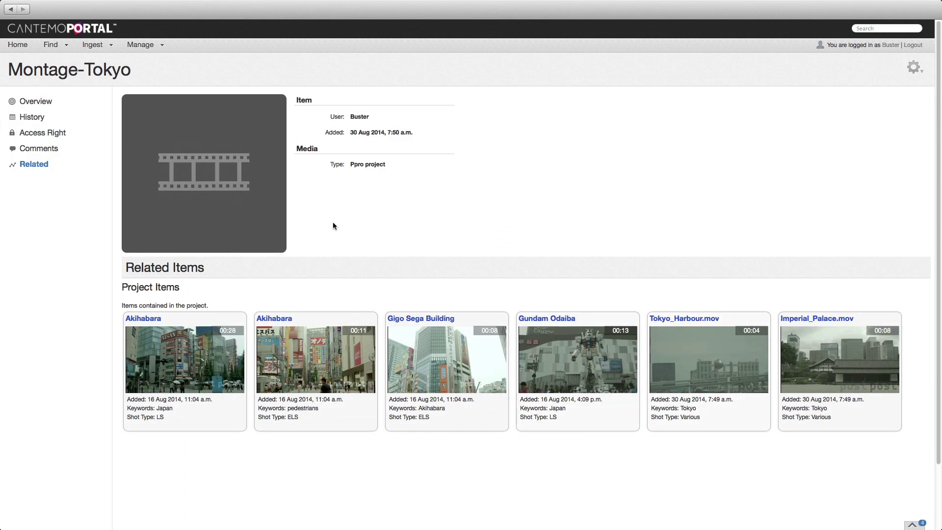
# Step: Open the Tokyo Sights.mov item page from the Last 10 Items list
pyautogui.click(51, 45)
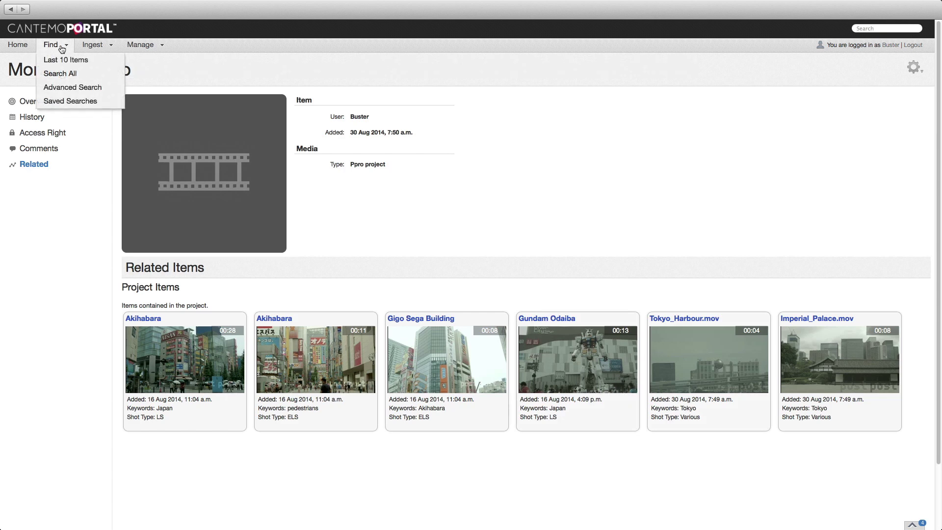
pyautogui.click(65, 59)
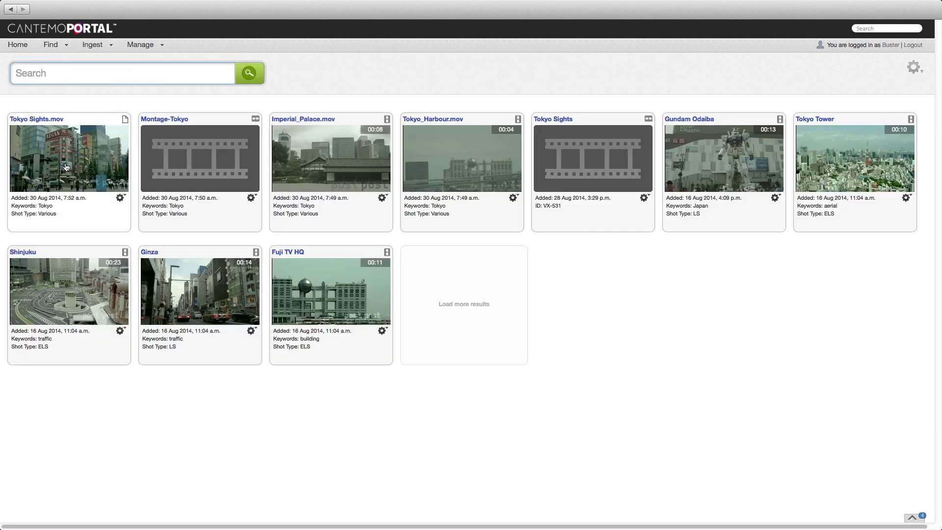
pyautogui.click(66, 168)
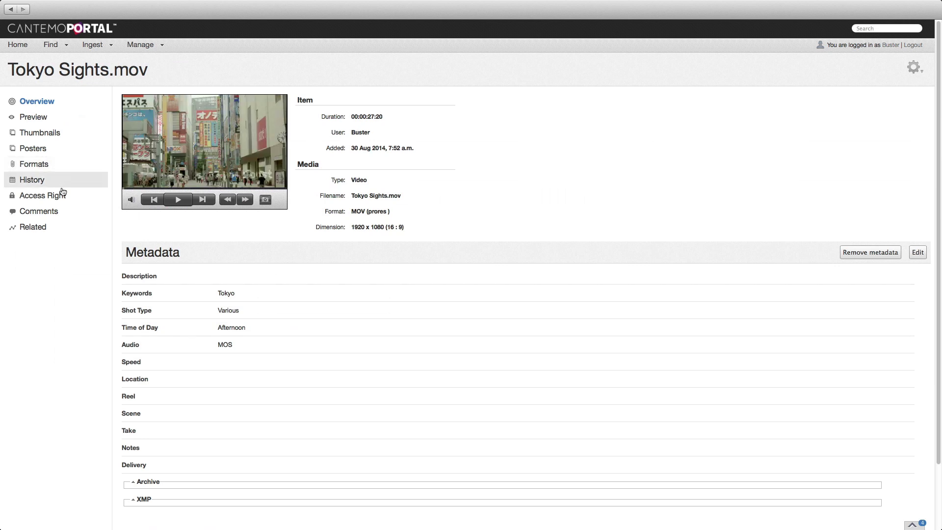
# Step: Show Tokyo Sights.mov's related items, listing its six source clips through Imperial_Palace.mov
pyautogui.click(34, 227)
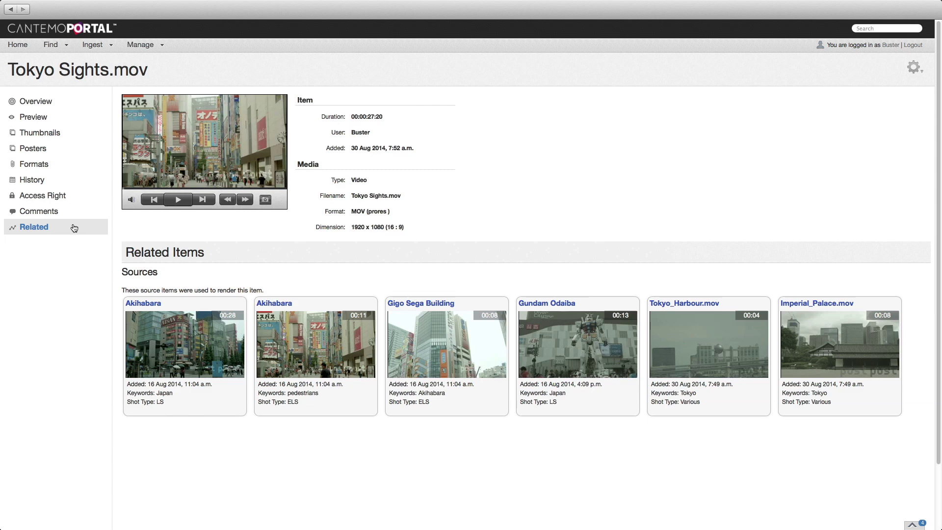
# Step: Open Gundam Odaiba from Last 10 Items and show its related render, sequence and project
pyautogui.click(66, 45)
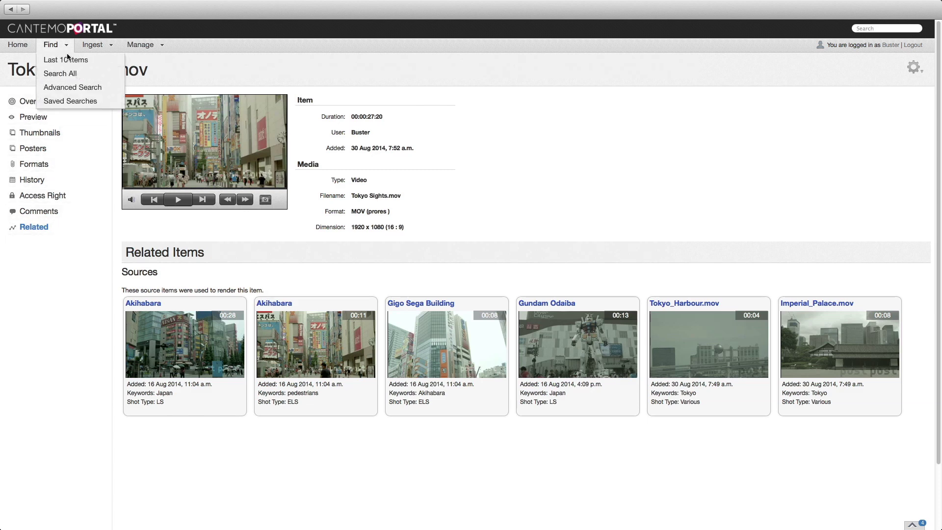
pyautogui.click(71, 64)
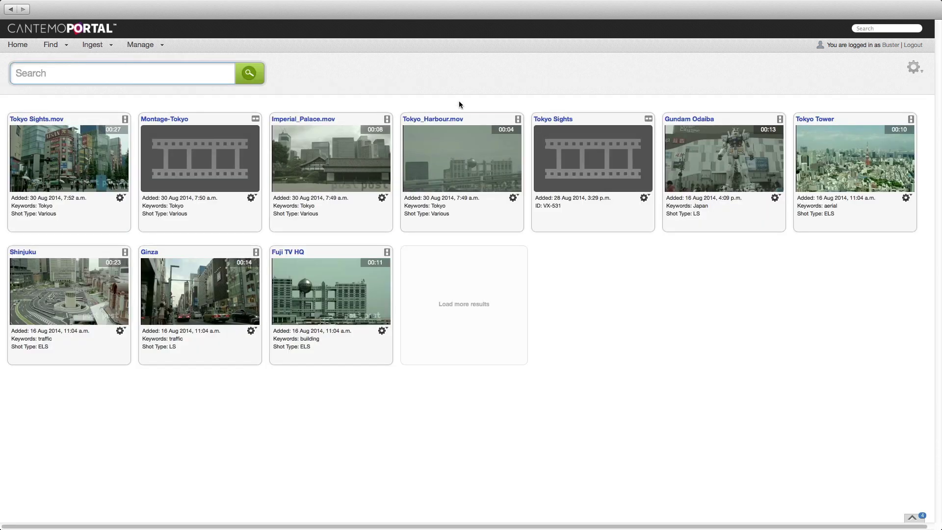
pyautogui.click(720, 154)
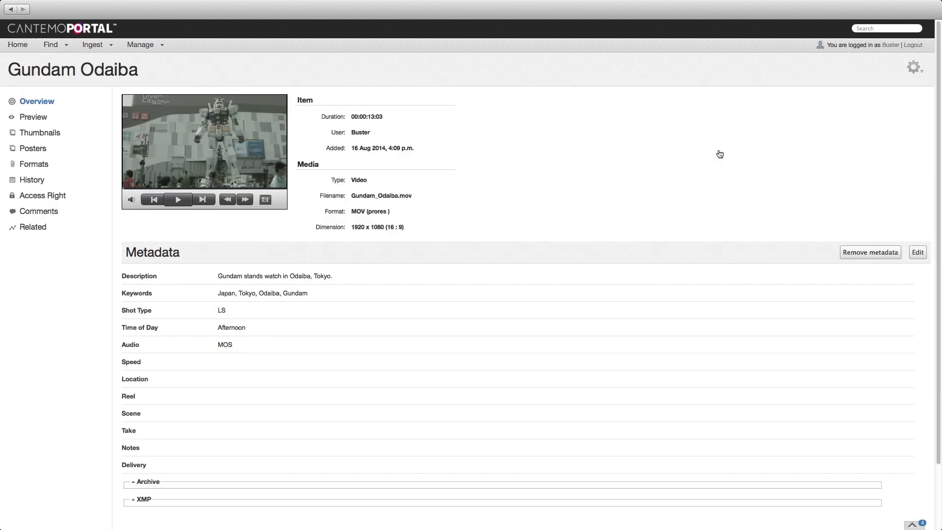
pyautogui.click(71, 226)
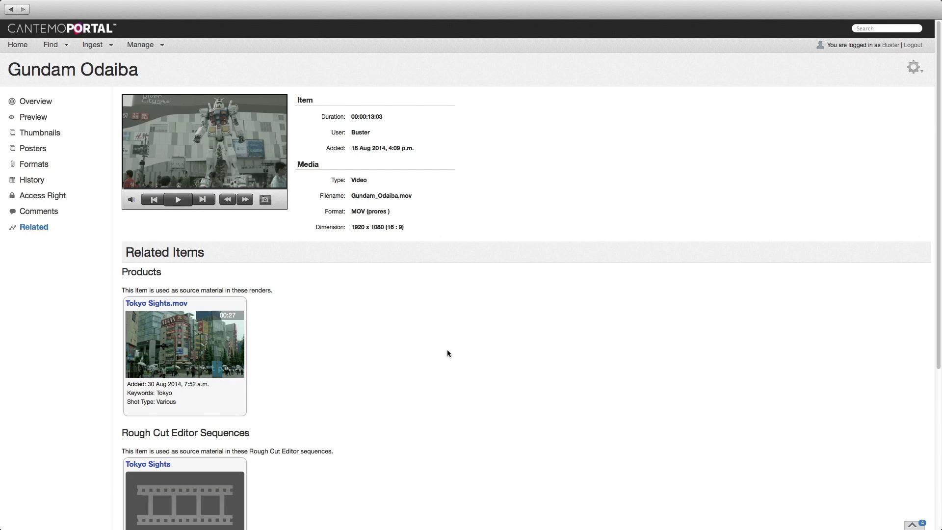
pyautogui.scroll(-4, 450, 353)
pyautogui.scroll(-2, 450, 353)
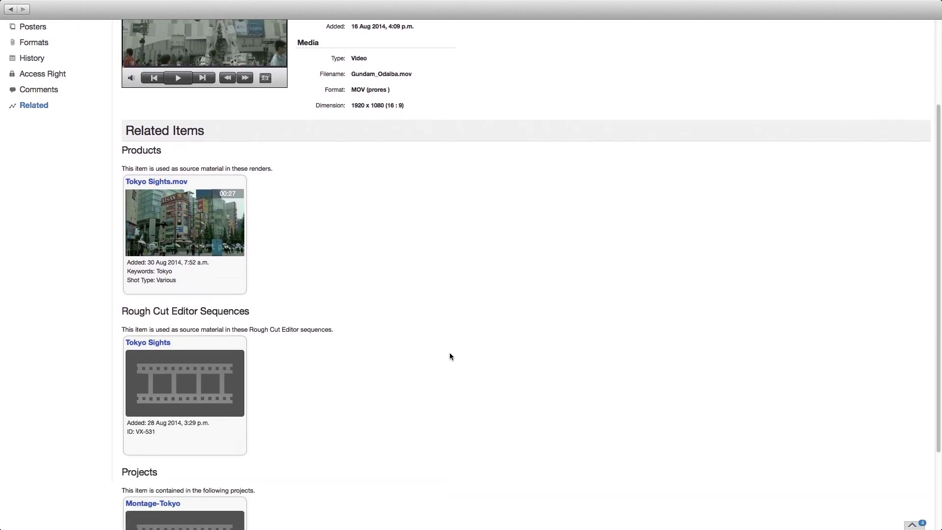
pyautogui.scroll(-4, 450, 353)
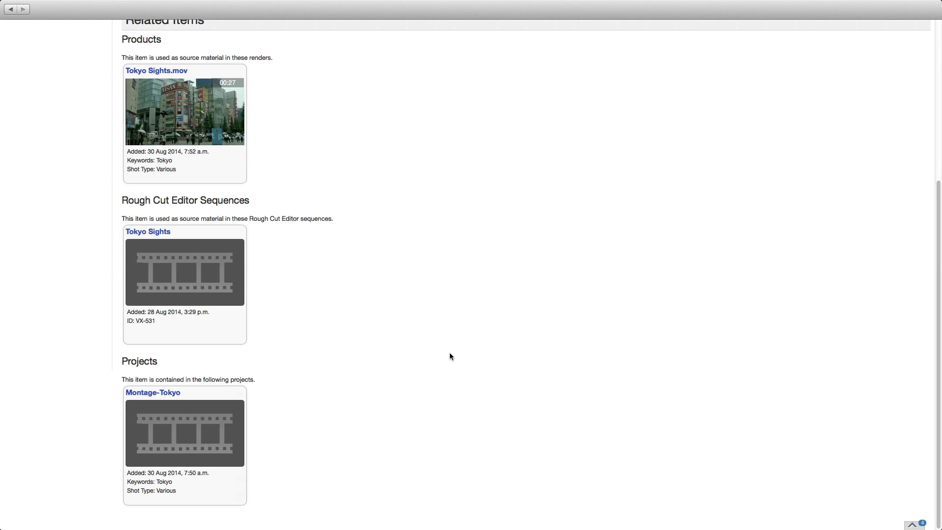
pyautogui.scroll(2, 450, 353)
pyautogui.scroll(6, 450, 353)
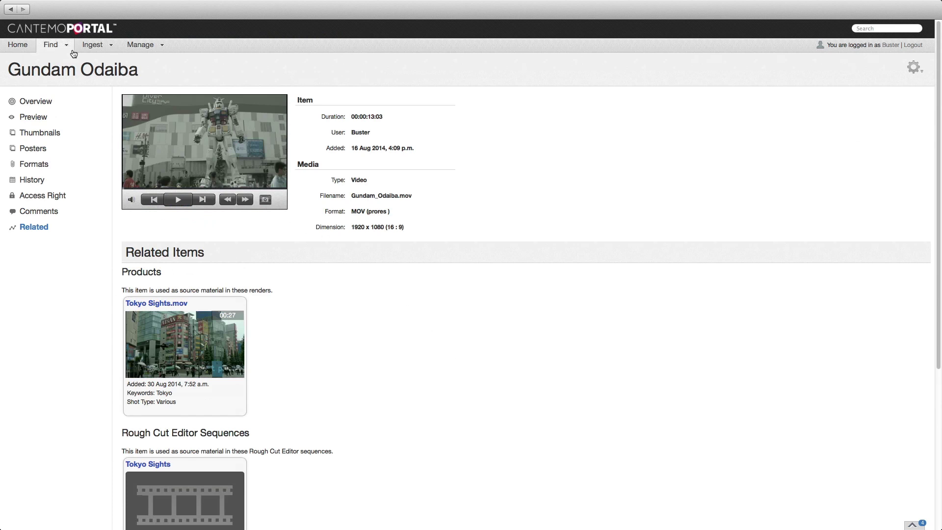
# Step: List all items and select the Tokyo Sights sequence, Montage-Tokyo project and Tokyo Sights.mov
pyautogui.click(55, 44)
pyautogui.click(66, 60)
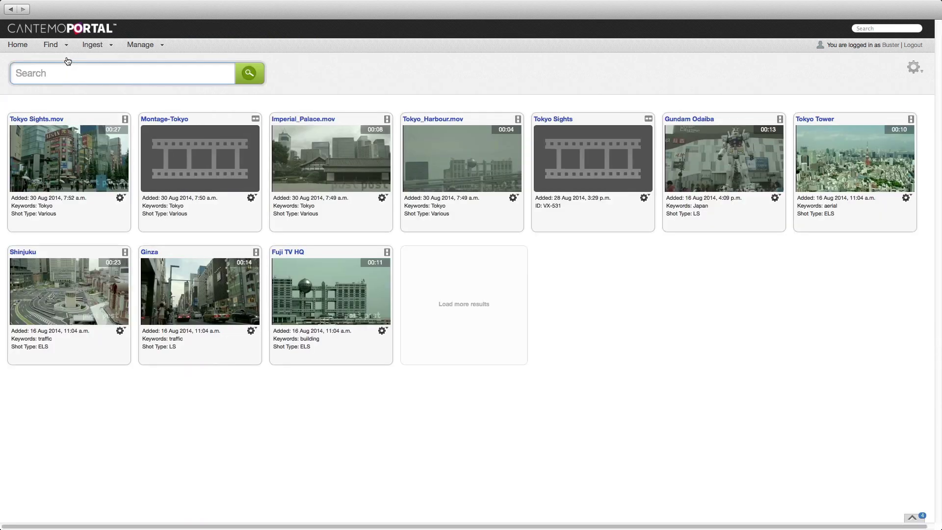
pyautogui.click(588, 212)
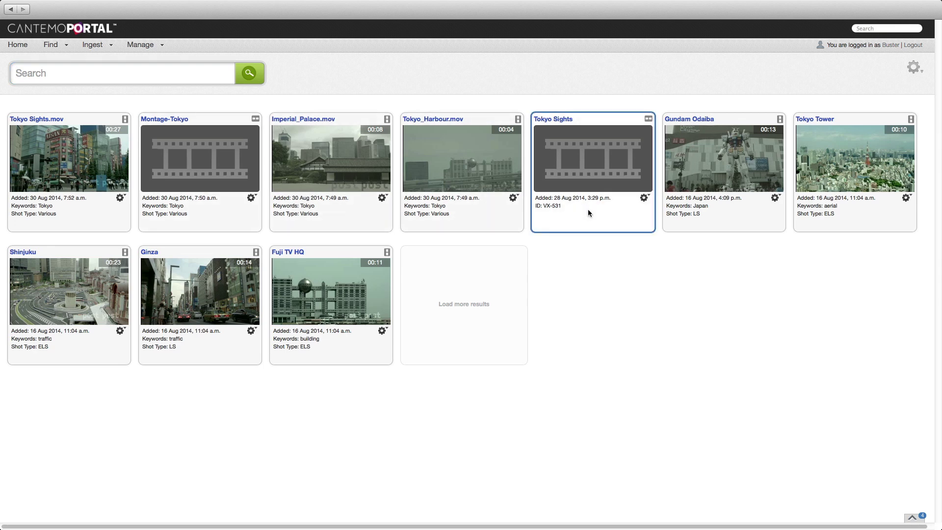
pyautogui.click(213, 215)
pyautogui.click(98, 214)
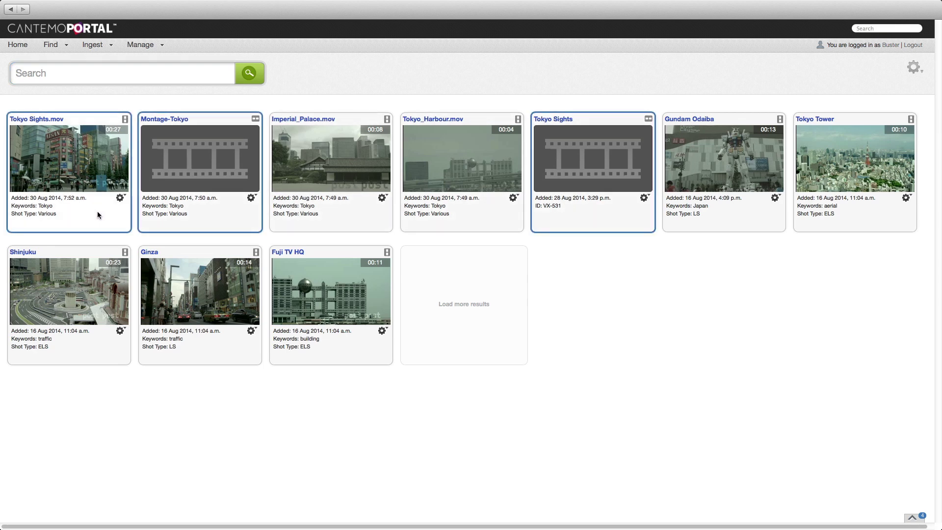